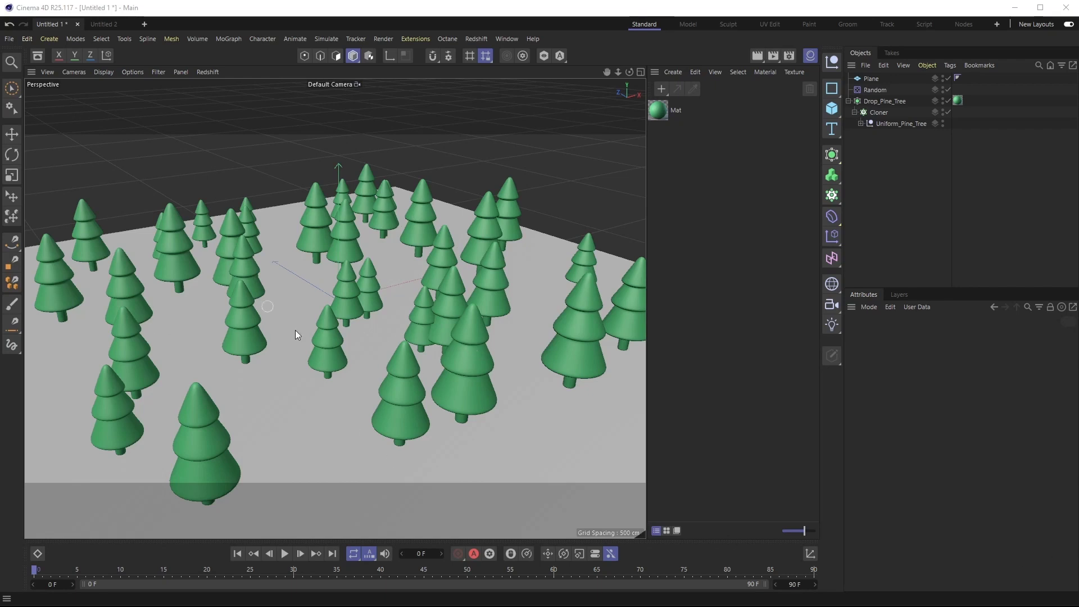
# - Orbit and zoom the viewport to look over the cloned pine forest
pyautogui.scroll(-4, 442, 336)
pyautogui.scroll(14, 434, 321)
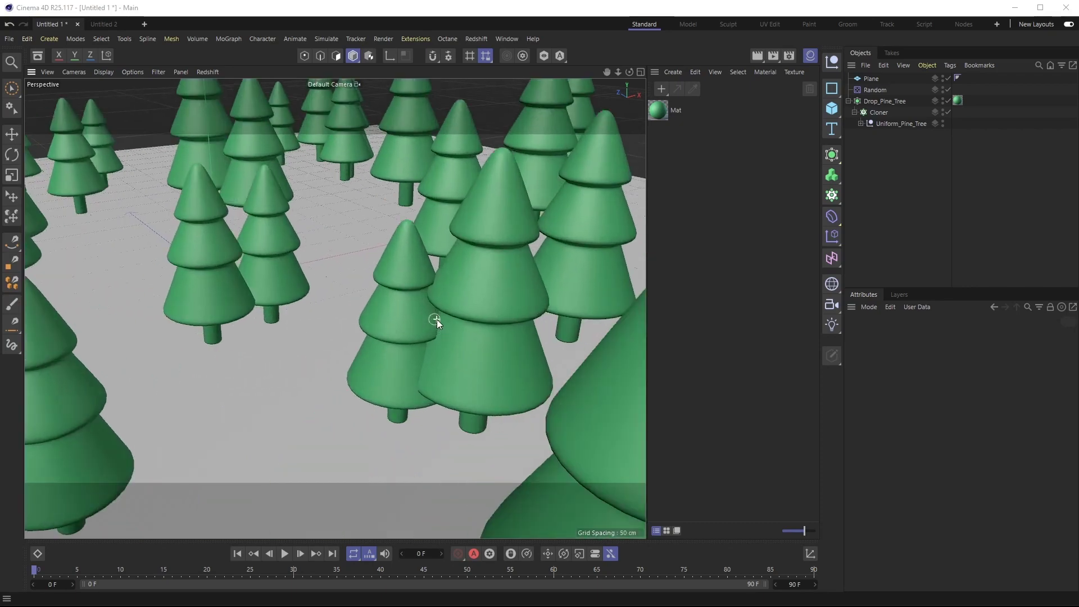
pyautogui.keyDown('alt'); pyautogui.moveTo(406, 382); pyautogui.dragTo(444, 366); pyautogui.keyUp('alt')
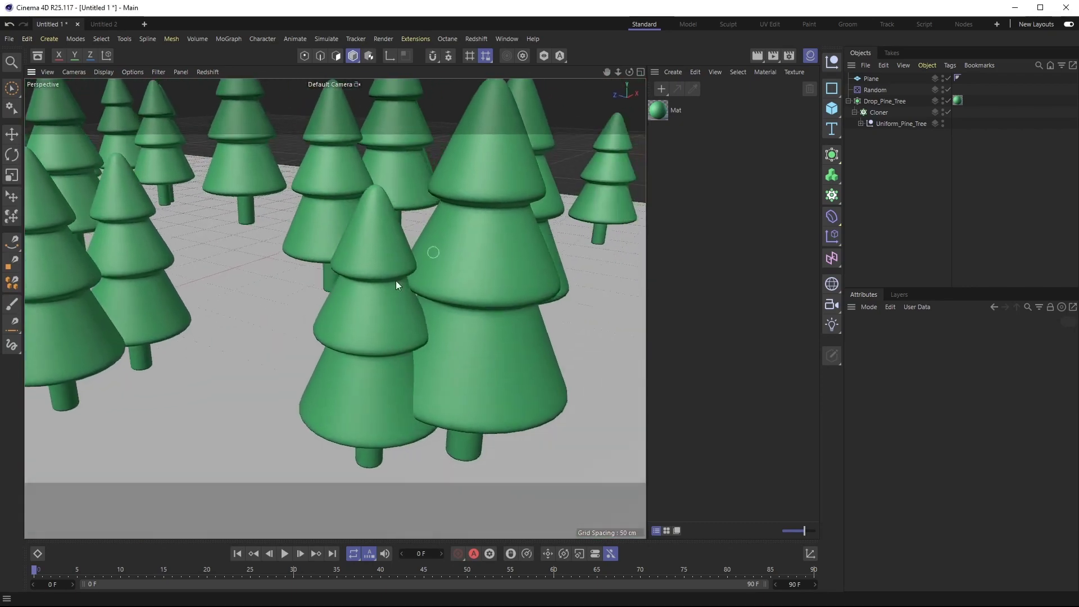
pyautogui.scroll(-1, 474, 301)
pyautogui.scroll(-7, 472, 302)
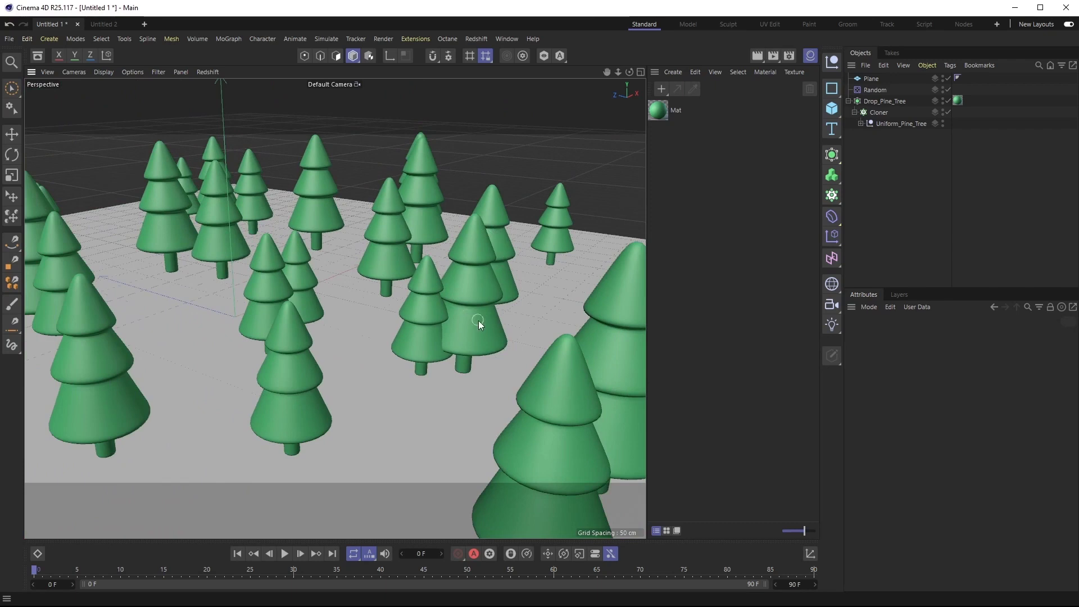
pyautogui.scroll(-8, 291, 345)
pyautogui.keyDown('alt'); pyautogui.moveTo(371, 430); pyautogui.dragTo(345, 442); pyautogui.keyUp('alt')
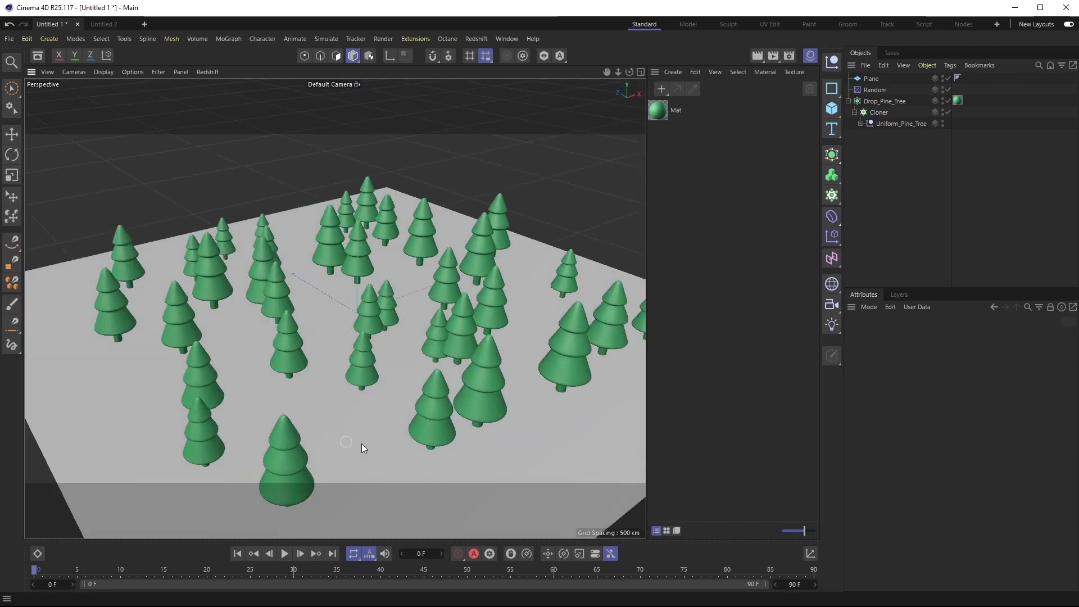
pyautogui.scroll(3, 489, 340)
pyautogui.scroll(3, 417, 322)
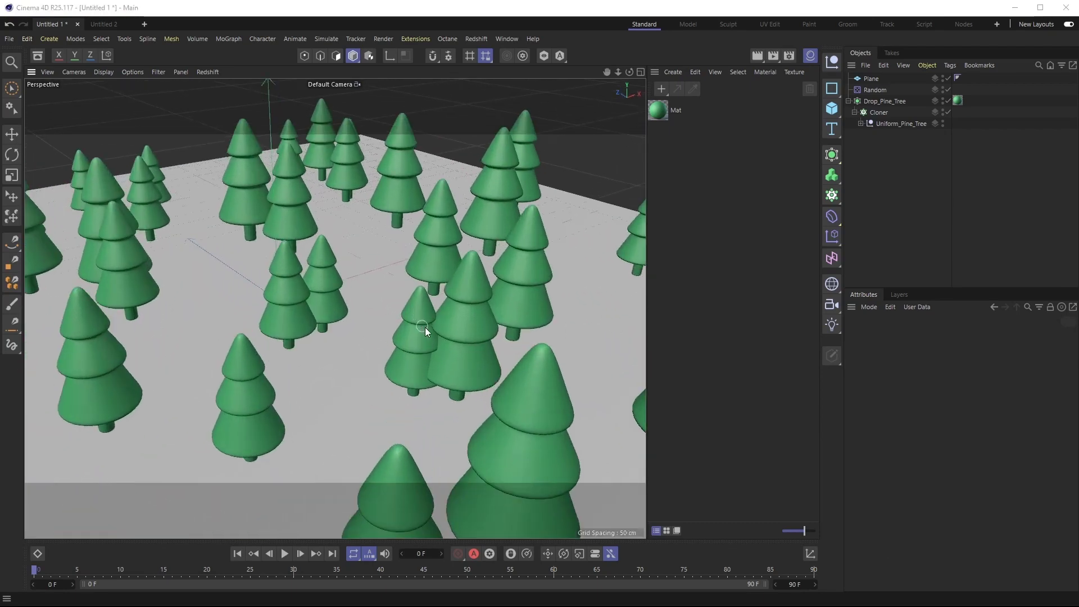
pyautogui.moveTo(464, 354)
pyautogui.keyDown('alt'); pyautogui.mouseDown()
pyautogui.moveTo(476, 345)
pyautogui.moveTo(450, 356)
pyautogui.mouseUp(); pyautogui.keyUp('alt')
pyautogui.scroll(2, 470, 345)
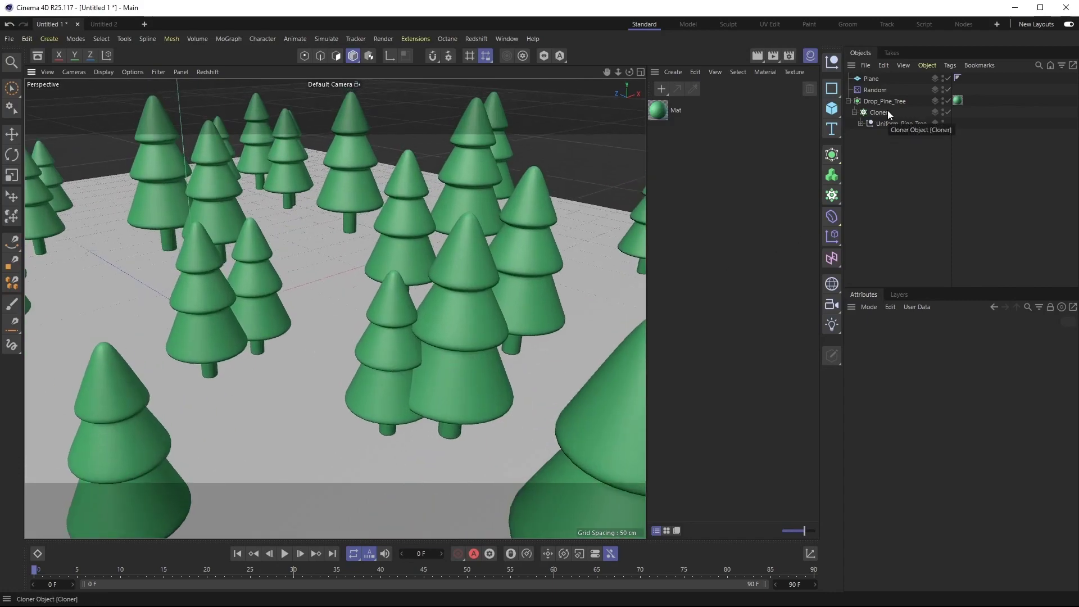
pyautogui.moveTo(398, 342)
pyautogui.keyDown('alt'); pyautogui.mouseDown()
pyautogui.moveTo(431, 344)
pyautogui.moveTo(410, 345)
pyautogui.mouseUp(); pyautogui.keyUp('alt')
pyautogui.keyDown('alt'); pyautogui.moveTo(444, 342); pyautogui.dragTo(448, 347); pyautogui.keyUp('alt')
pyautogui.keyDown('alt'); pyautogui.moveTo(414, 383); pyautogui.dragTo(335, 306, button='right'); pyautogui.keyUp('alt')
pyautogui.keyDown('alt'); pyautogui.moveTo(335, 306); pyautogui.dragTo(432, 375); pyautogui.keyUp('alt')
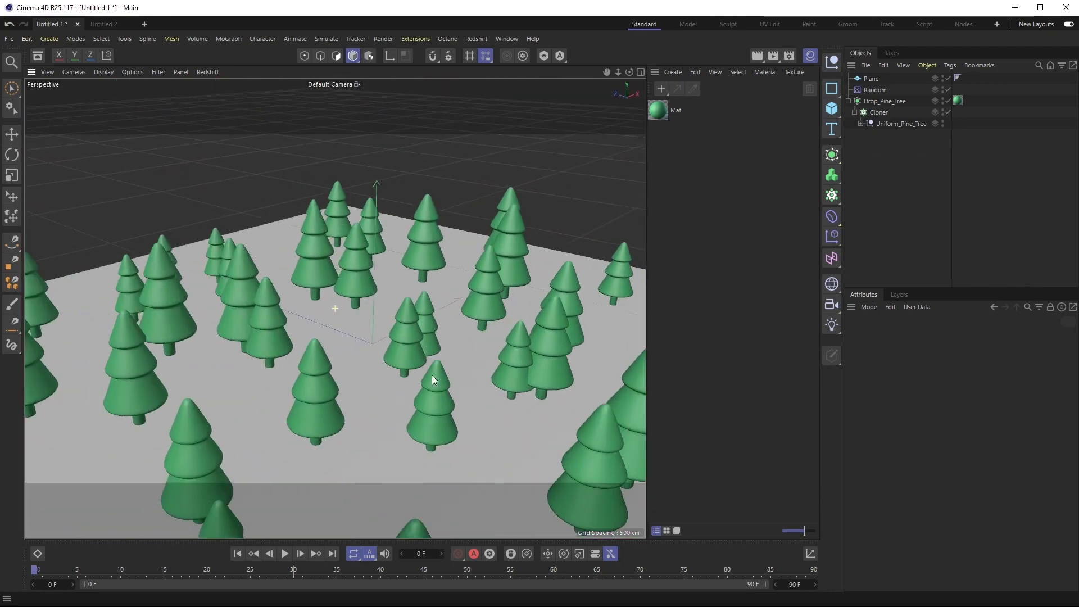
pyautogui.keyDown('alt'); pyautogui.moveTo(287, 367); pyautogui.dragTo(429, 357); pyautogui.keyUp('alt')
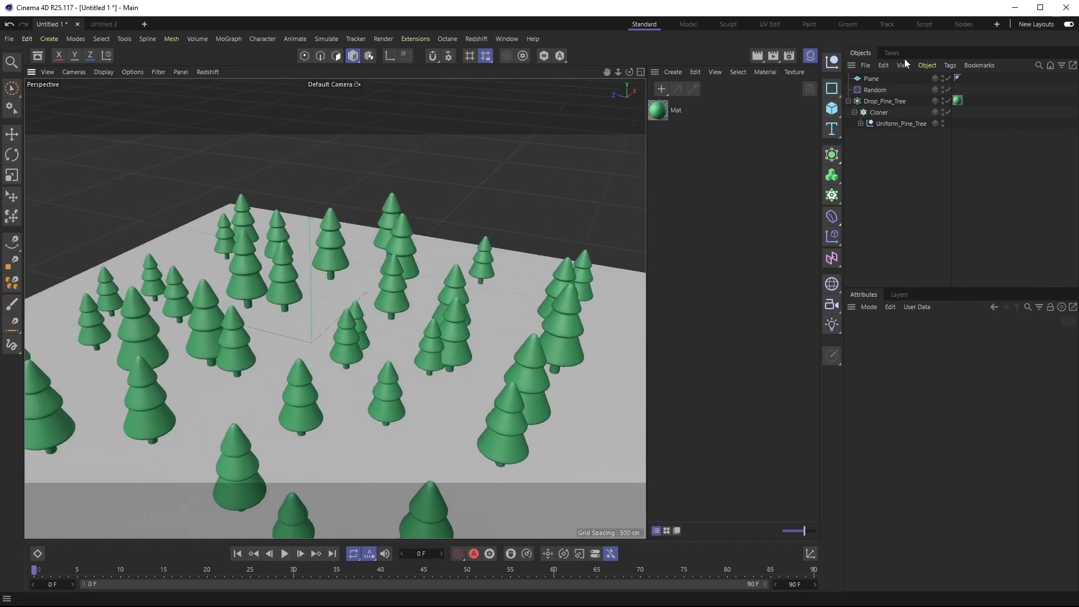
# - Add a Push Apart effector to the Cloner and set its strength to 28%
pyautogui.click(877, 113)
pyautogui.click(226, 38)
pyautogui.moveTo(233, 58)
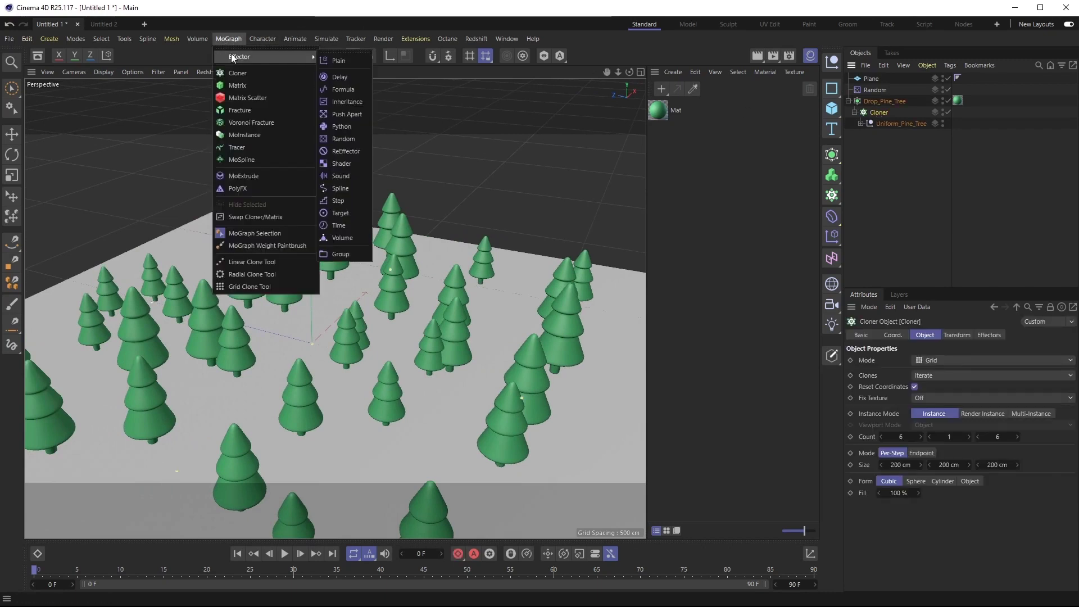
pyautogui.click(348, 115)
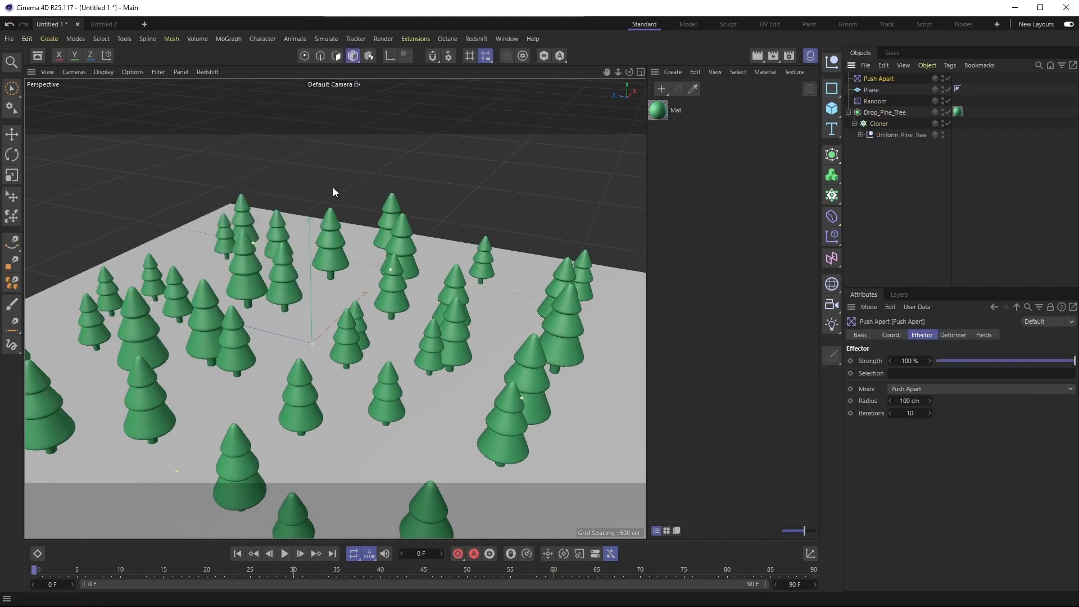
pyautogui.moveTo(1055, 360); pyautogui.dragTo(977, 376)
pyautogui.keyDown('alt'); pyautogui.moveTo(502, 390); pyautogui.dragTo(370, 398); pyautogui.keyUp('alt')
pyautogui.keyDown('alt'); pyautogui.moveTo(403, 345); pyautogui.dragTo(389, 142); pyautogui.keyUp('alt')
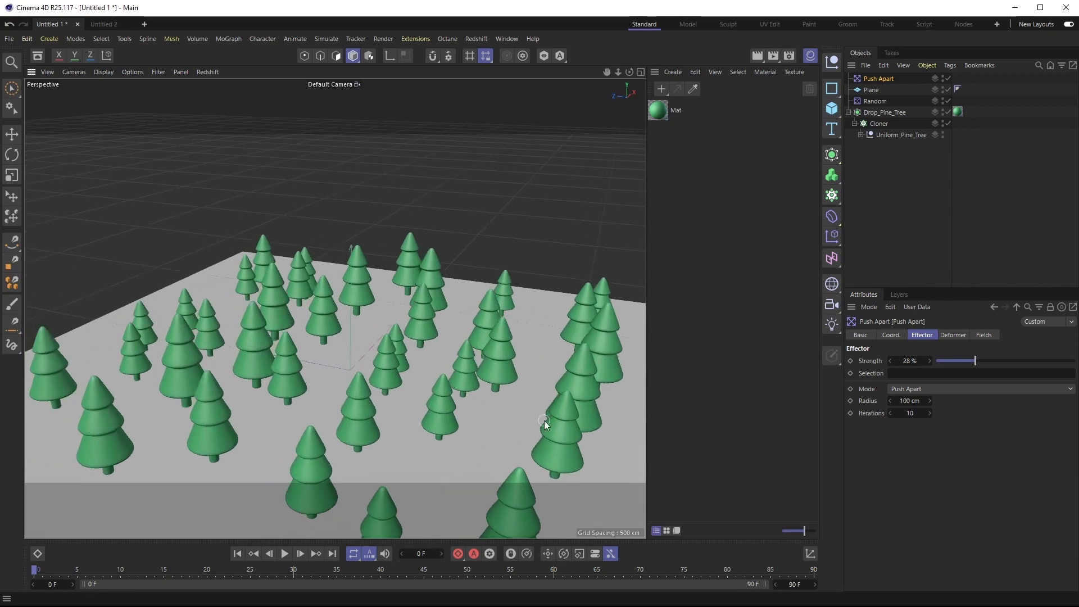
pyautogui.keyDown('alt'); pyautogui.moveTo(545, 421); pyautogui.dragTo(508, 387); pyautogui.keyUp('alt')
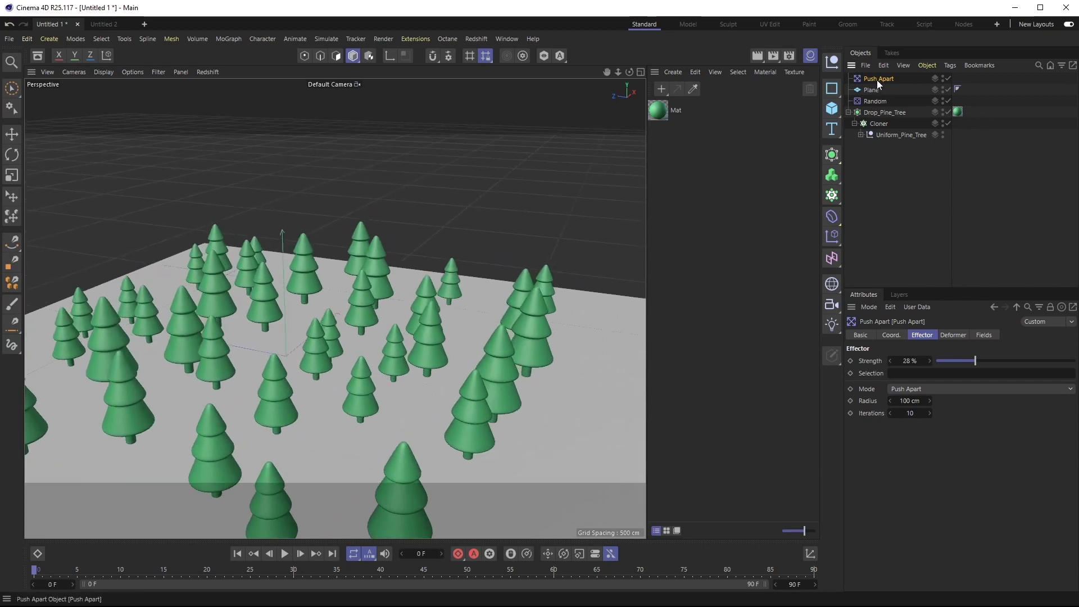
# - Delete the Push Apart effector and reframe the view over the trees
pyautogui.press('Delete')
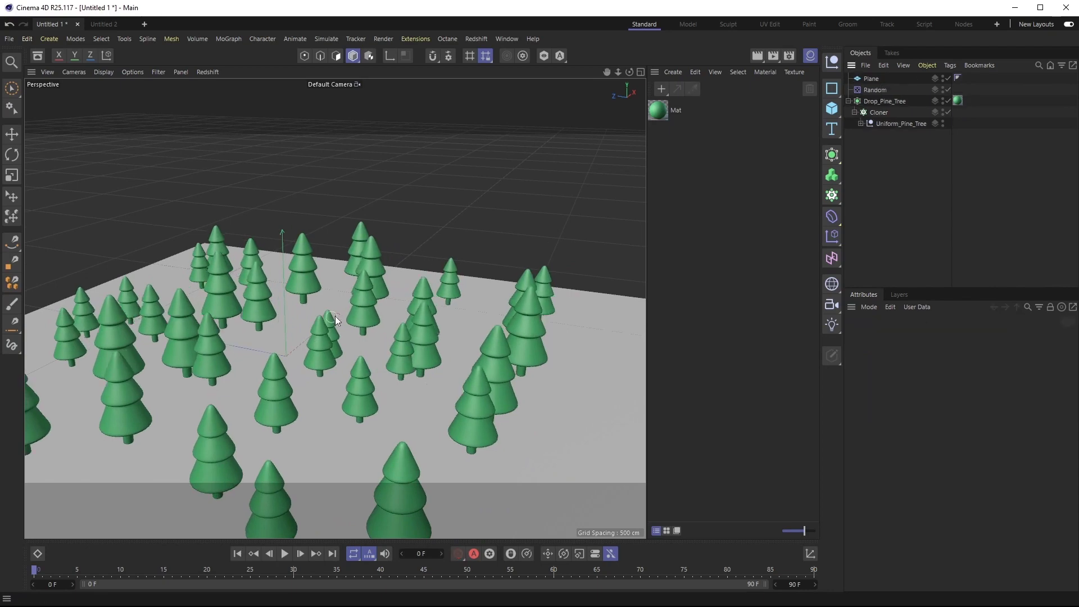
pyautogui.scroll(10, 413, 359)
pyautogui.keyDown('alt'); pyautogui.moveTo(460, 303); pyautogui.dragTo(450, 336, button='middle'); pyautogui.keyUp('alt')
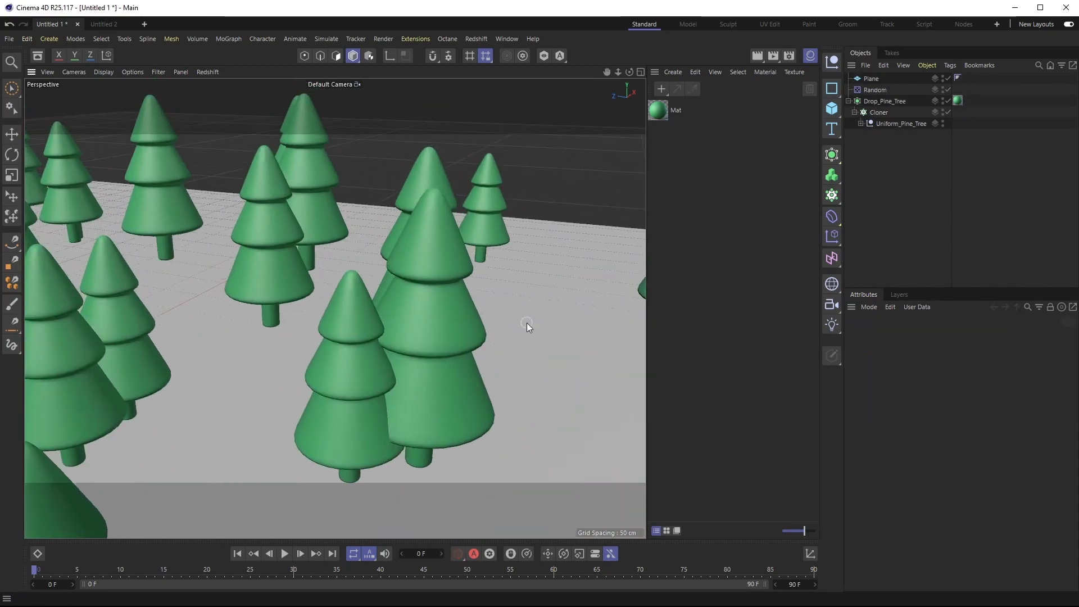
pyautogui.keyDown('alt'); pyautogui.moveTo(528, 323); pyautogui.dragTo(450, 398); pyautogui.keyUp('alt')
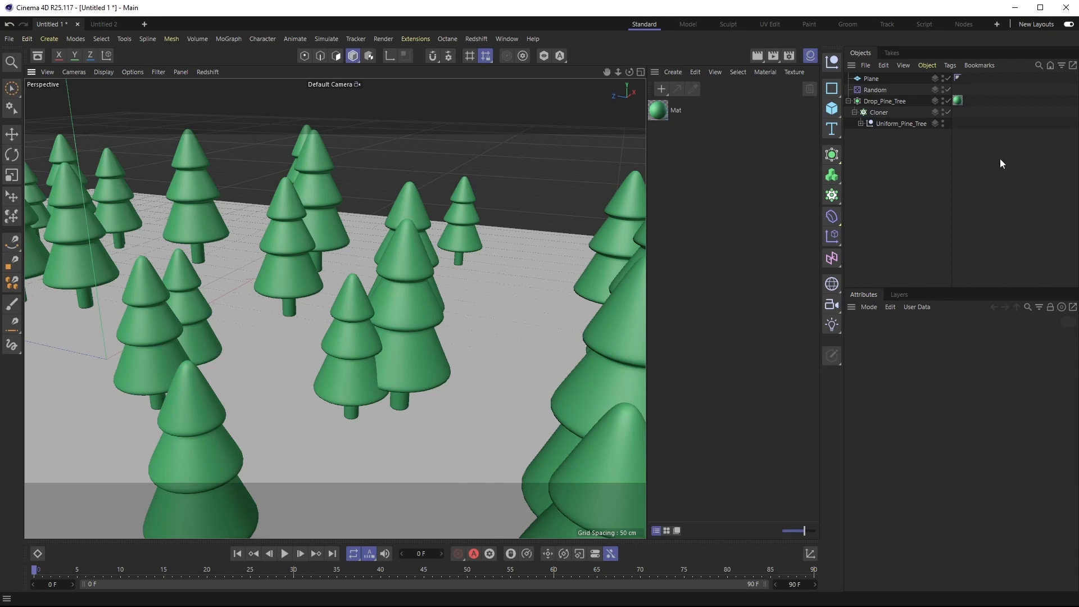
# - Add a MoGraph Selection tag to the Cloner
pyautogui.click(876, 113)
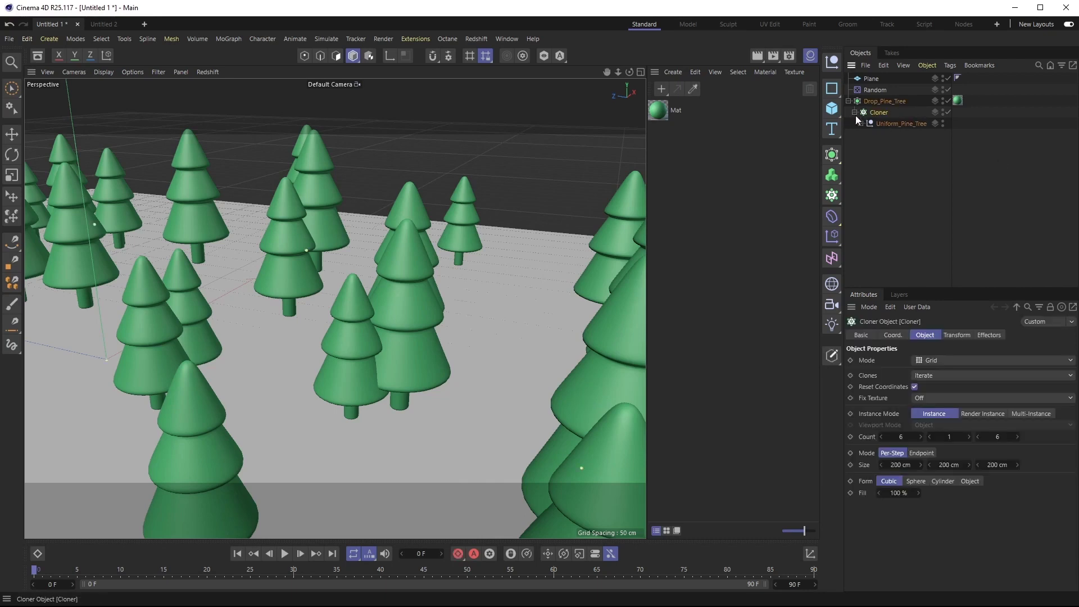
pyautogui.click(230, 40)
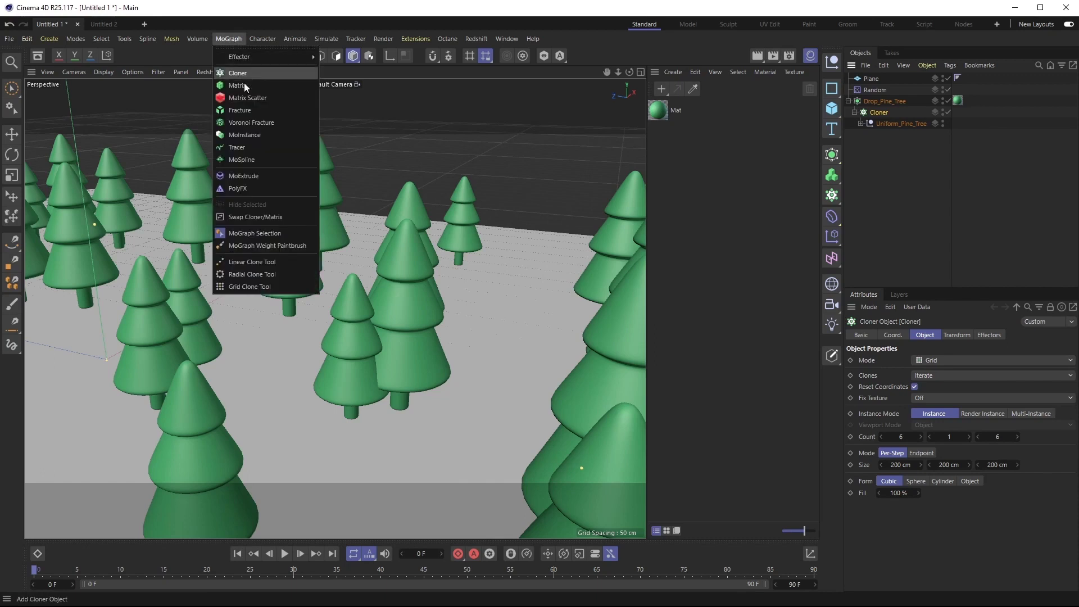
pyautogui.click(269, 232)
# - Paint the clone at the front tree's base into the MoGraph Selection
pyautogui.keyDown('alt'); pyautogui.moveTo(336, 401); pyautogui.dragTo(336, 393); pyautogui.keyUp('alt')
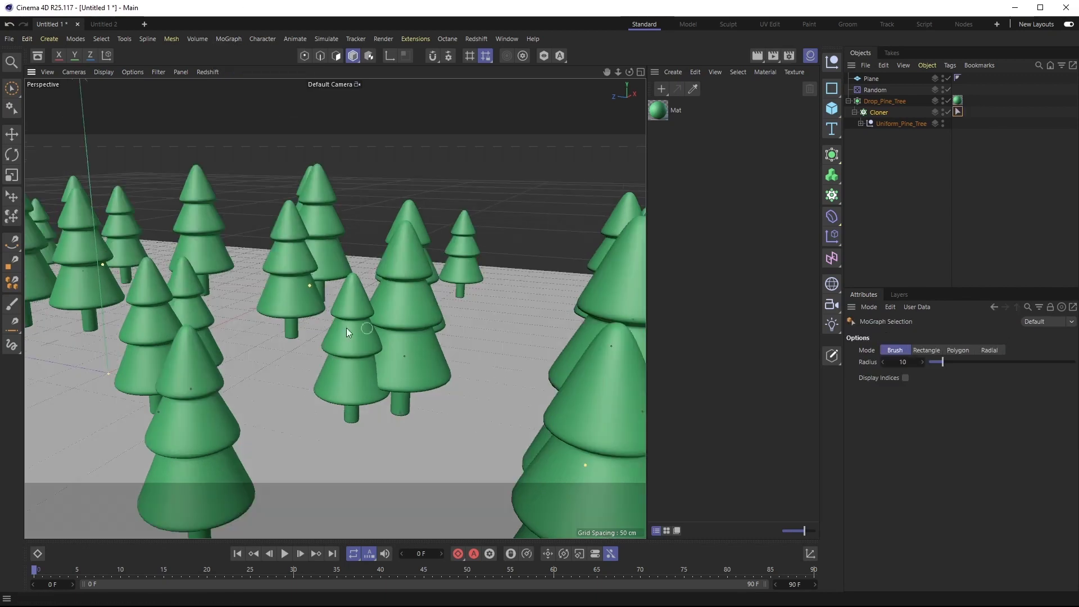
pyautogui.moveTo(373, 450)
pyautogui.keyDown('alt'); pyautogui.mouseDown()
pyautogui.moveTo(392, 447)
pyautogui.moveTo(381, 439)
pyautogui.mouseUp(); pyautogui.keyUp('alt')
pyautogui.keyDown('alt'); pyautogui.moveTo(352, 449); pyautogui.dragTo(350, 420, button='middle'); pyautogui.keyUp('alt')
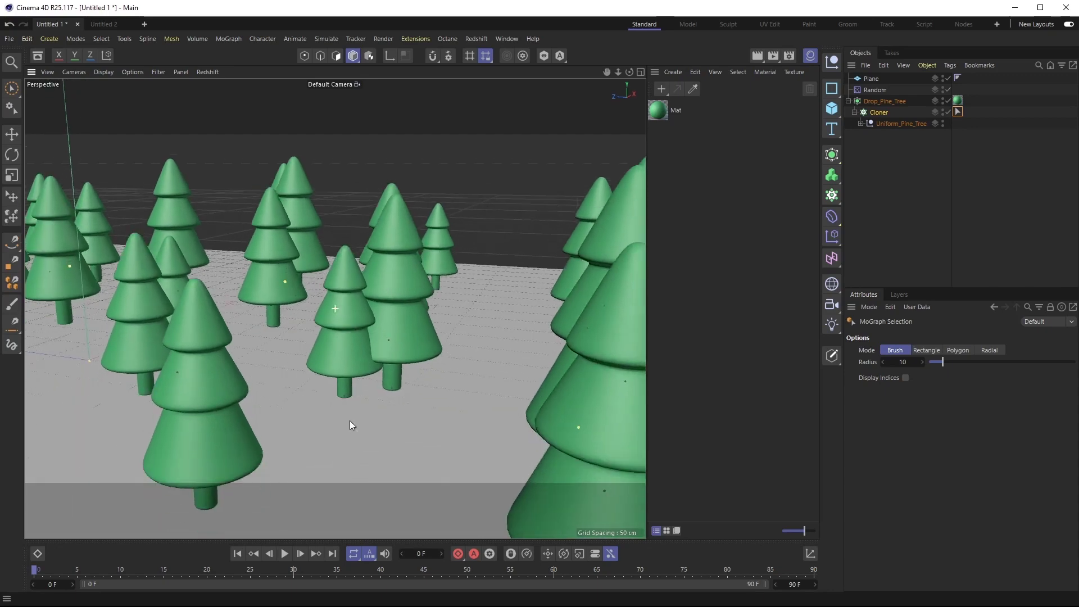
pyautogui.scroll(-3, 359, 386)
pyautogui.scroll(6, 360, 387)
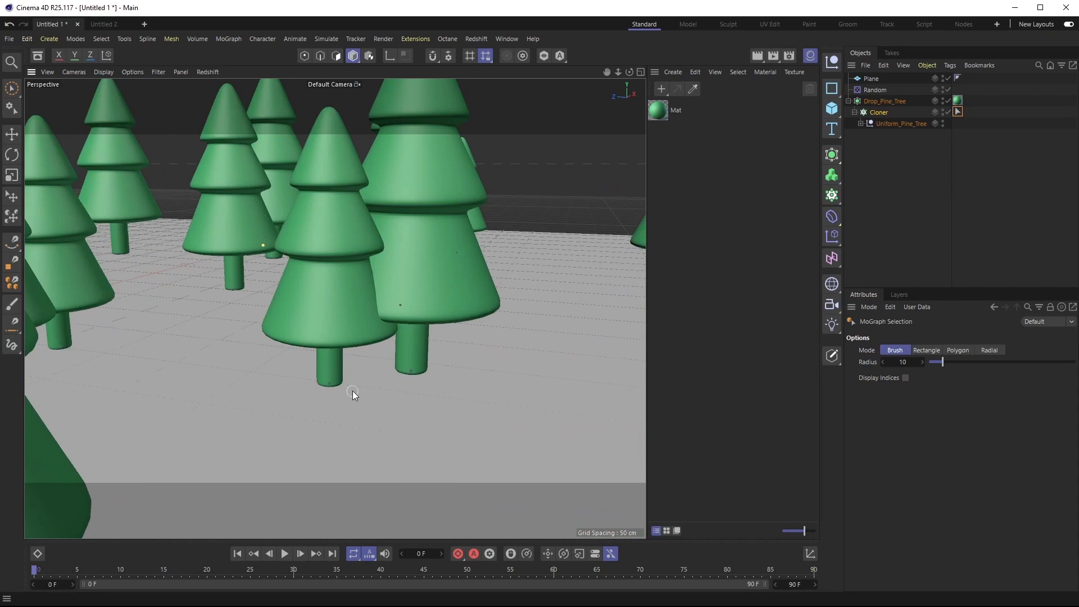
pyautogui.keyDown('alt'); pyautogui.moveTo(343, 380); pyautogui.dragTo(373, 443); pyautogui.keyUp('alt')
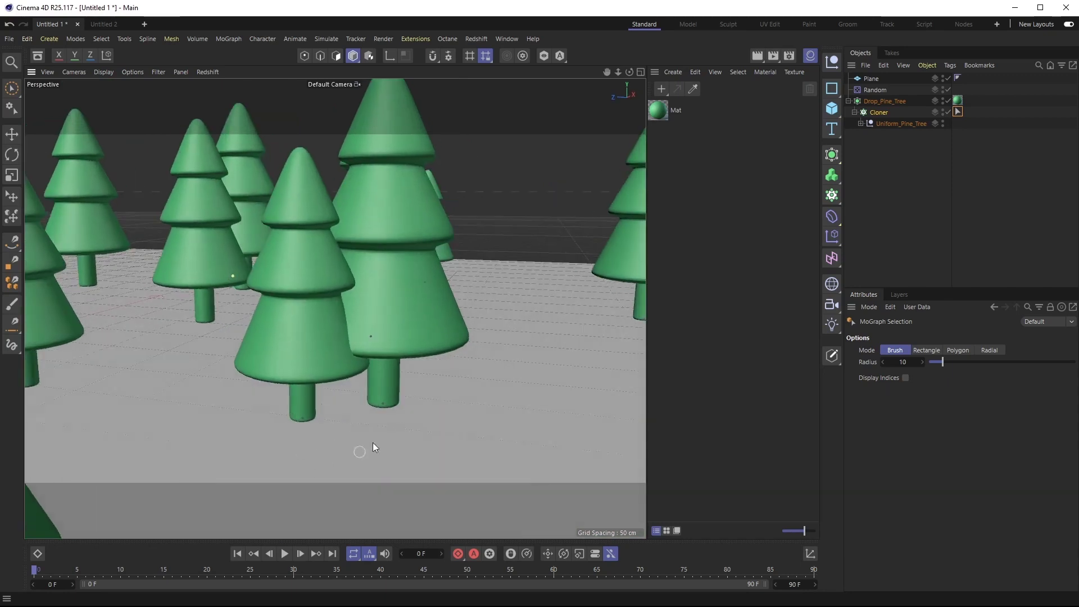
pyautogui.click(302, 419)
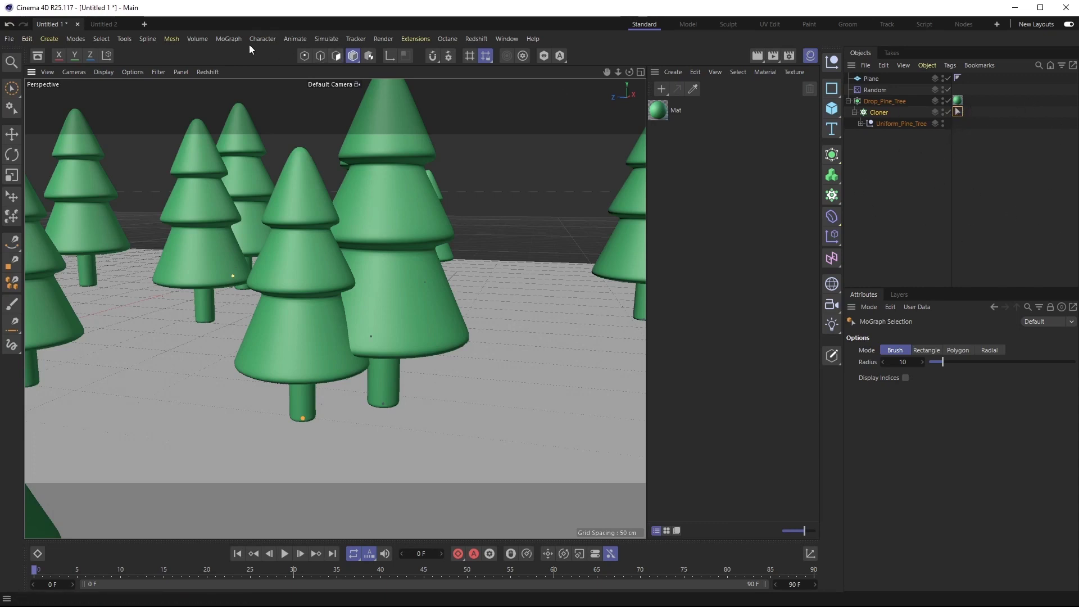
pyautogui.click(232, 40)
# - Add a Plain effector and set its Position Y offset to 83 cm, raising the selected tree
pyautogui.moveTo(239, 57)
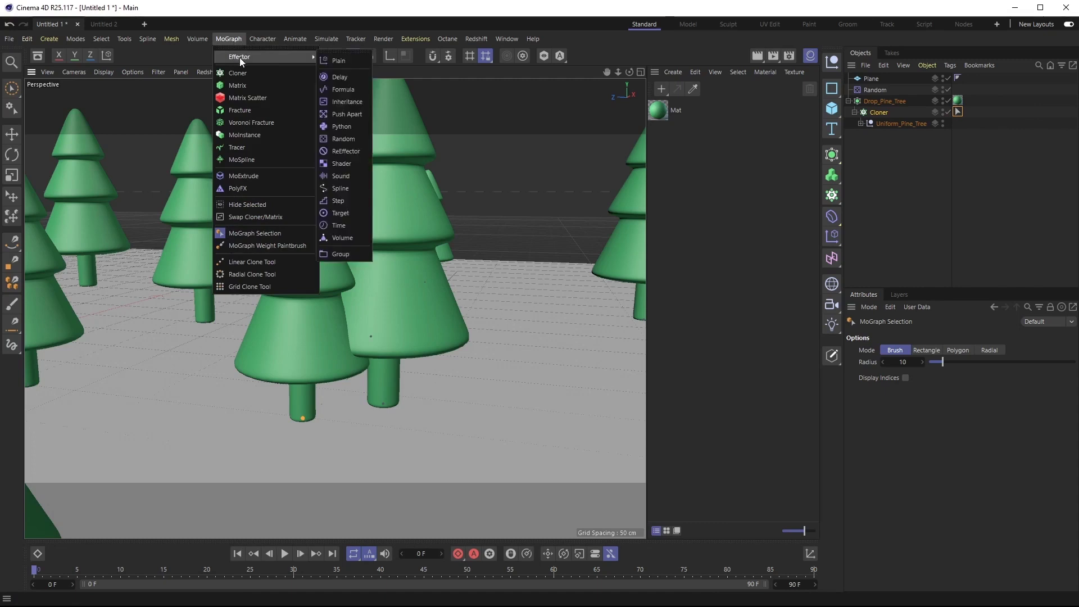
pyautogui.click(342, 58)
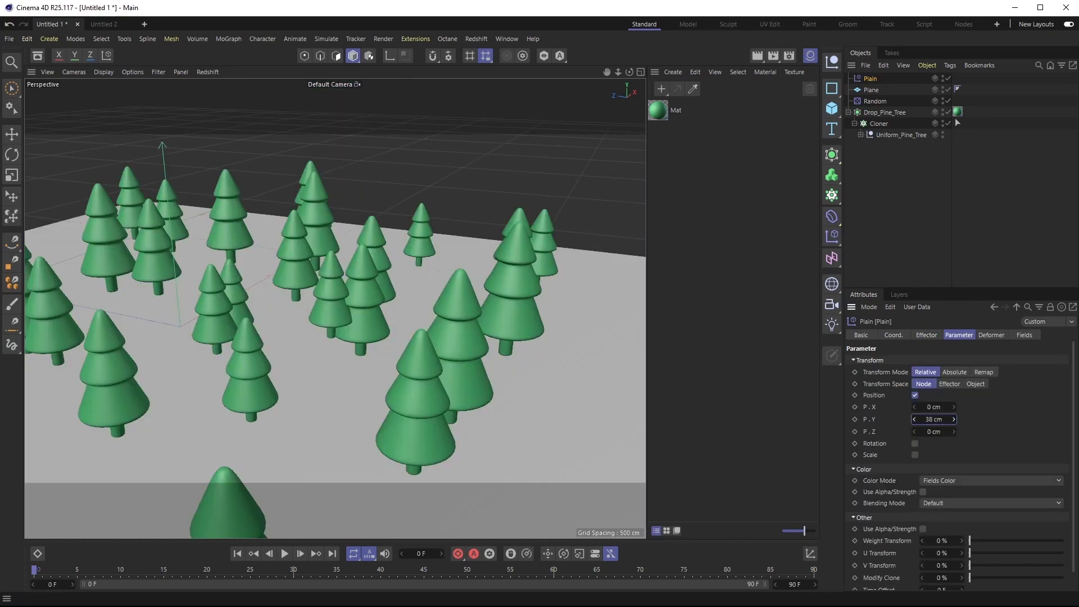
pyautogui.moveTo(954, 419); pyautogui.dragTo(914, 415)
pyautogui.keyDown('alt'); pyautogui.moveTo(360, 339); pyautogui.dragTo(311, 342); pyautogui.keyUp('alt')
pyautogui.scroll(6, 343, 291)
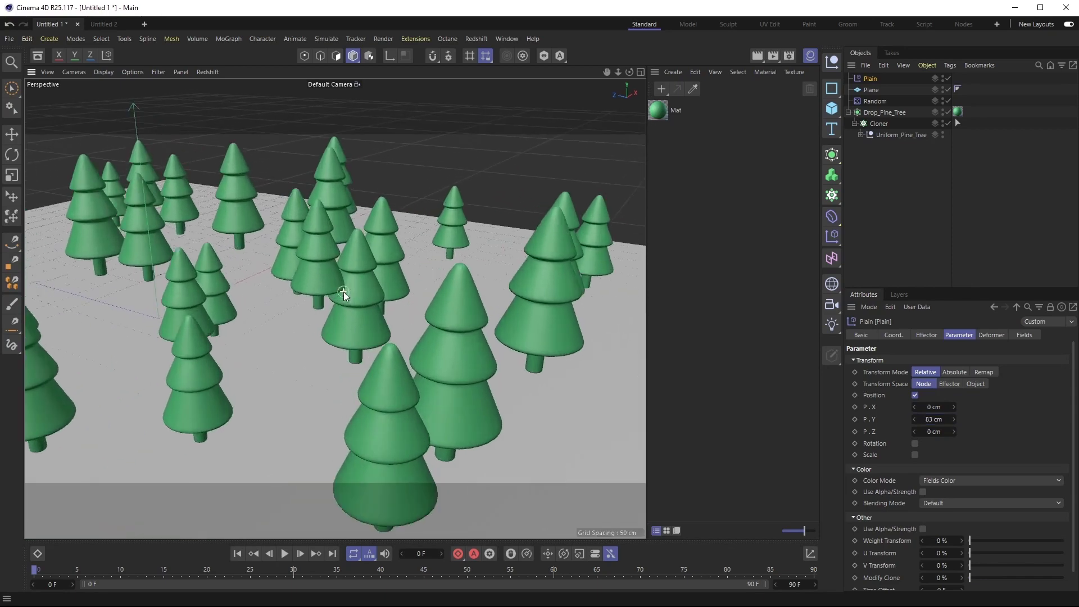
pyautogui.keyDown('alt'); pyautogui.moveTo(325, 293); pyautogui.dragTo(371, 285, button='middle'); pyautogui.keyUp('alt')
pyautogui.scroll(-3, 366, 278)
pyautogui.scroll(-4, 362, 274)
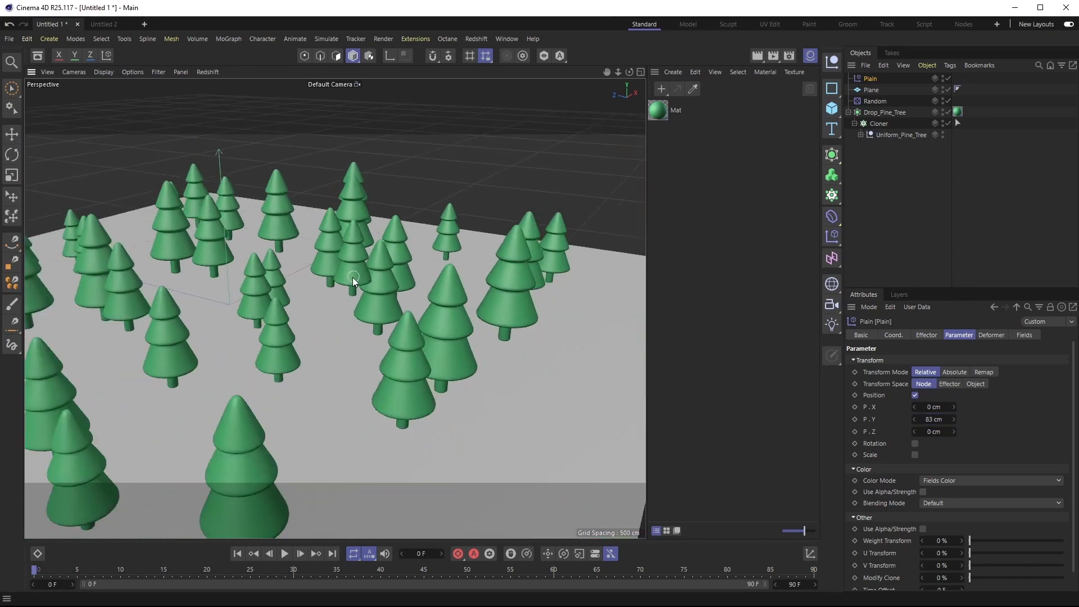
pyautogui.keyDown('alt'); pyautogui.moveTo(353, 277); pyautogui.dragTo(386, 284); pyautogui.keyUp('alt')
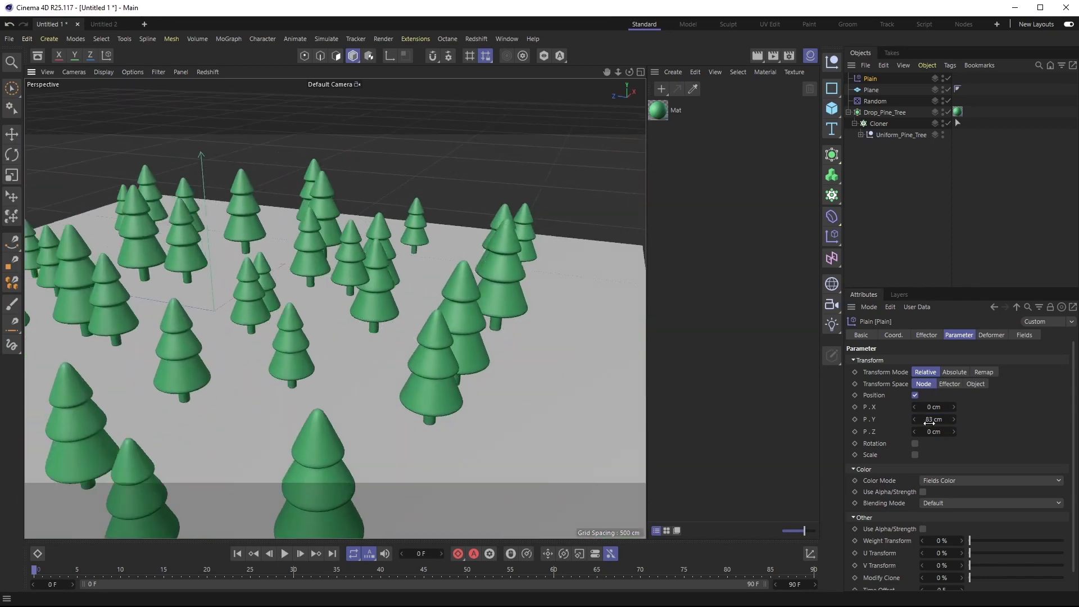
# - Switch the Plain effector from Position to a Uniform Scale of -1
pyautogui.click(916, 395)
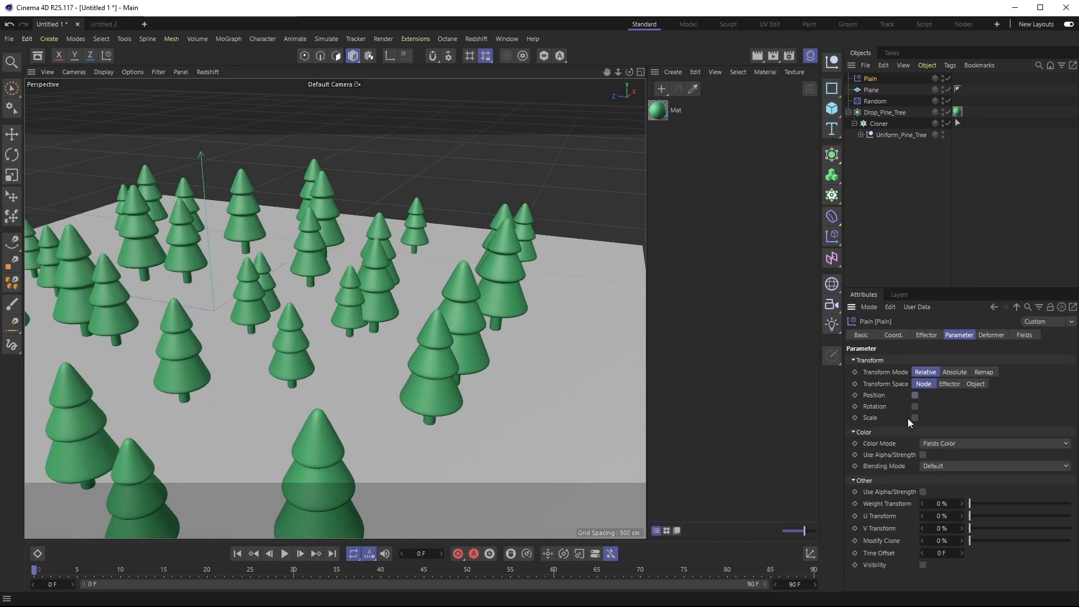
pyautogui.click(915, 418)
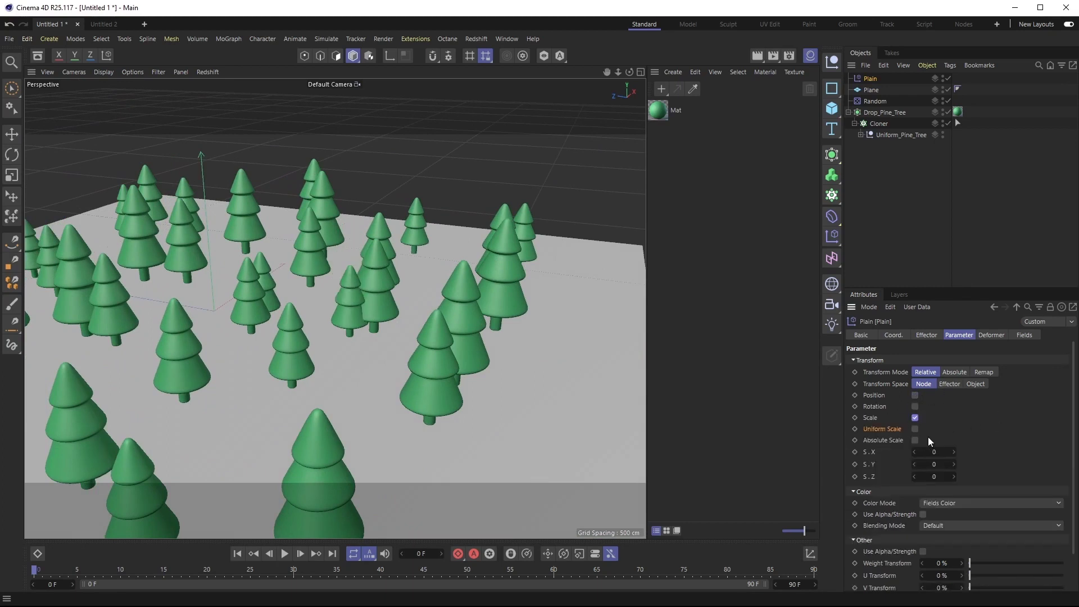
pyautogui.click(916, 429)
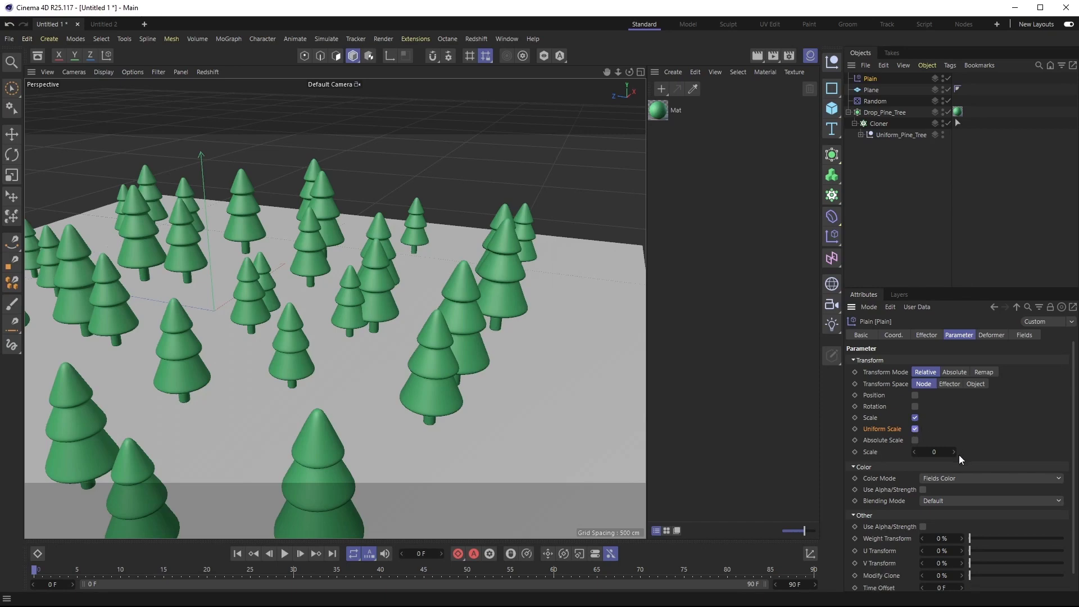
pyautogui.click(941, 453)
pyautogui.write('-1')
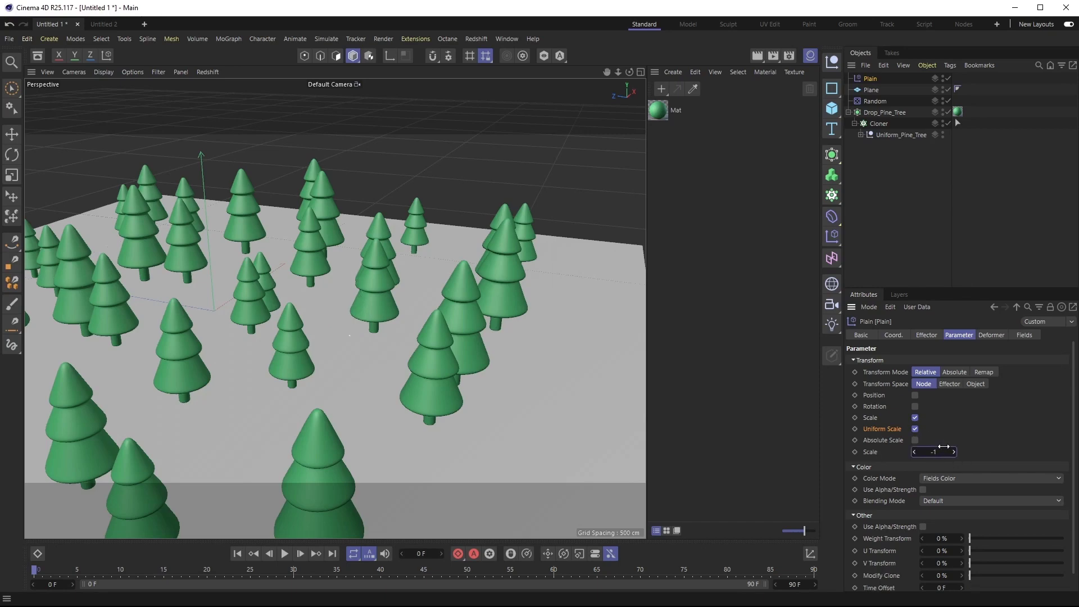
pyautogui.press('Return')
pyautogui.keyDown('alt'); pyautogui.moveTo(367, 366); pyautogui.dragTo(388, 360); pyautogui.keyUp('alt')
pyautogui.keyDown('alt'); pyautogui.moveTo(388, 360); pyautogui.dragTo(491, 323, button='right'); pyautogui.keyUp('alt')
pyautogui.keyDown('alt'); pyautogui.moveTo(492, 328); pyautogui.dragTo(438, 356); pyautogui.keyUp('alt')
pyautogui.keyDown('alt'); pyautogui.moveTo(204, 414); pyautogui.dragTo(556, 376); pyautogui.keyUp('alt')
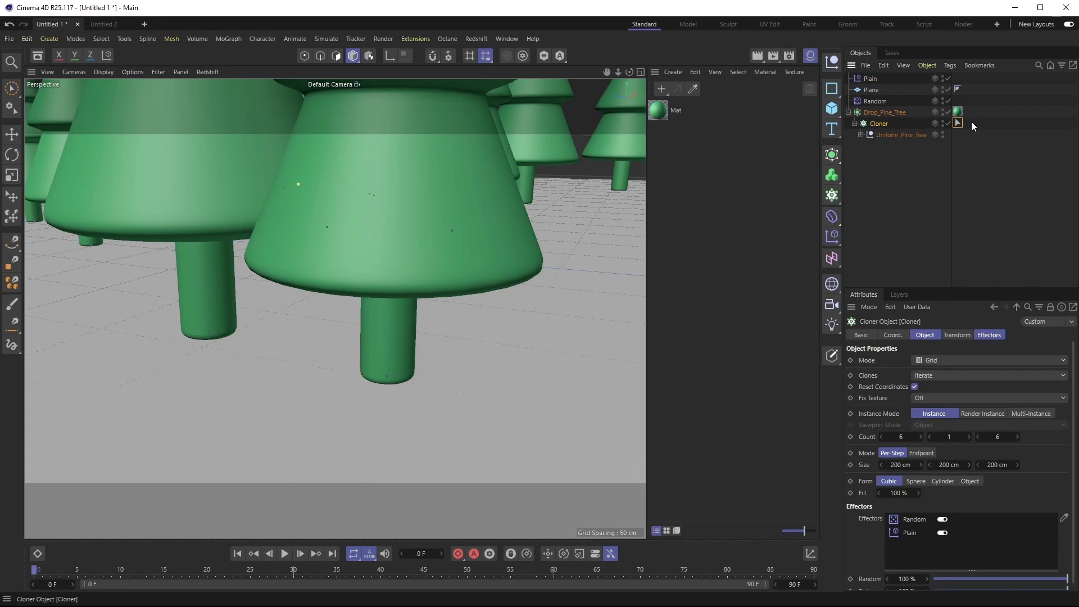
# - Add the front tree clone to the selection, then zoom out over the whole plane
pyautogui.moveTo(491, 332)
pyautogui.keyDown('alt'); pyautogui.mouseDown()
pyautogui.moveTo(407, 427)
pyautogui.moveTo(420, 363)
pyautogui.moveTo(390, 417)
pyautogui.moveTo(481, 396)
pyautogui.mouseUp(); pyautogui.keyUp('alt')
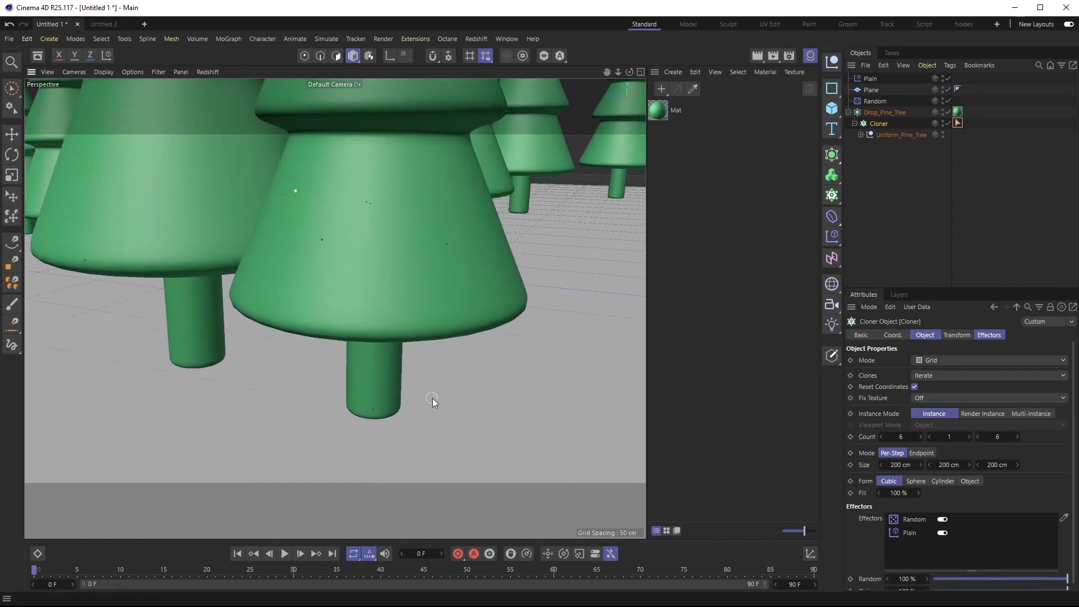
pyautogui.click(370, 413)
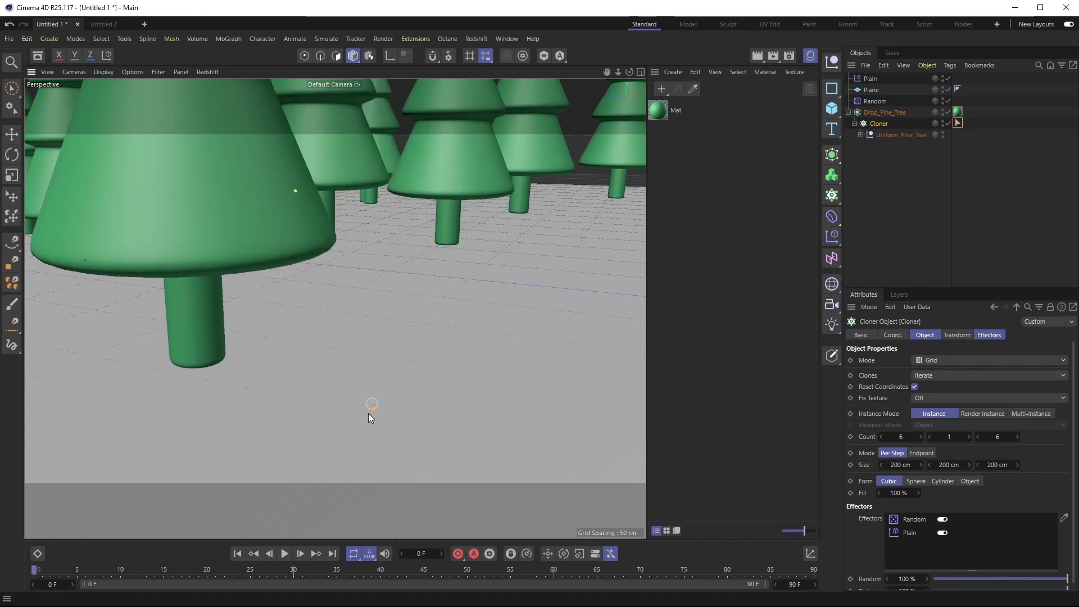
pyautogui.scroll(-10, 411, 397)
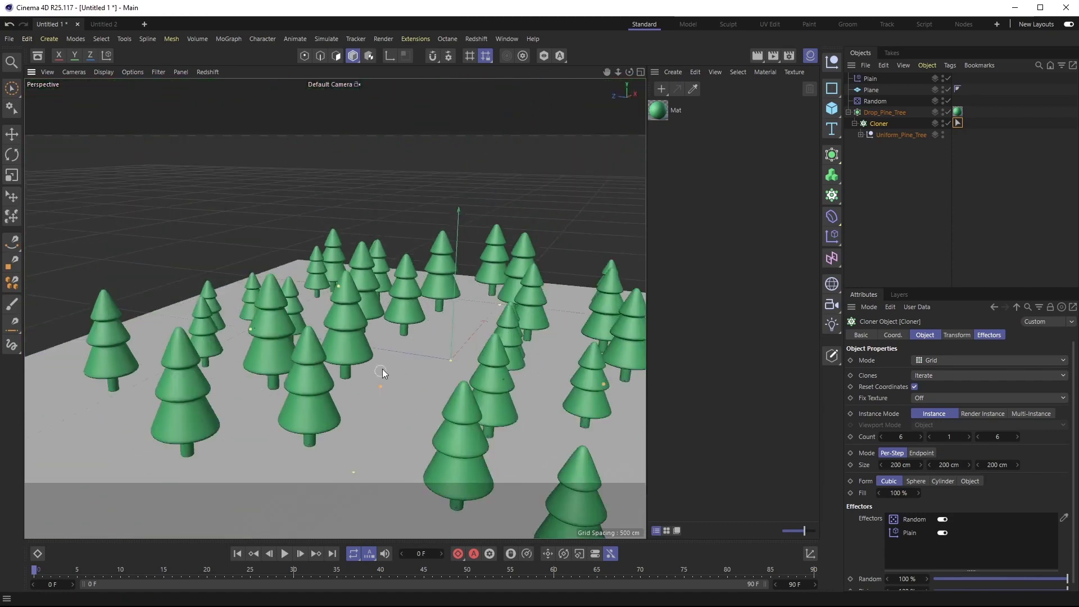
pyautogui.moveTo(379, 369)
pyautogui.keyDown('alt'); pyautogui.mouseDown()
pyautogui.moveTo(427, 371)
pyautogui.moveTo(388, 389)
pyautogui.mouseUp(); pyautogui.keyUp('alt')
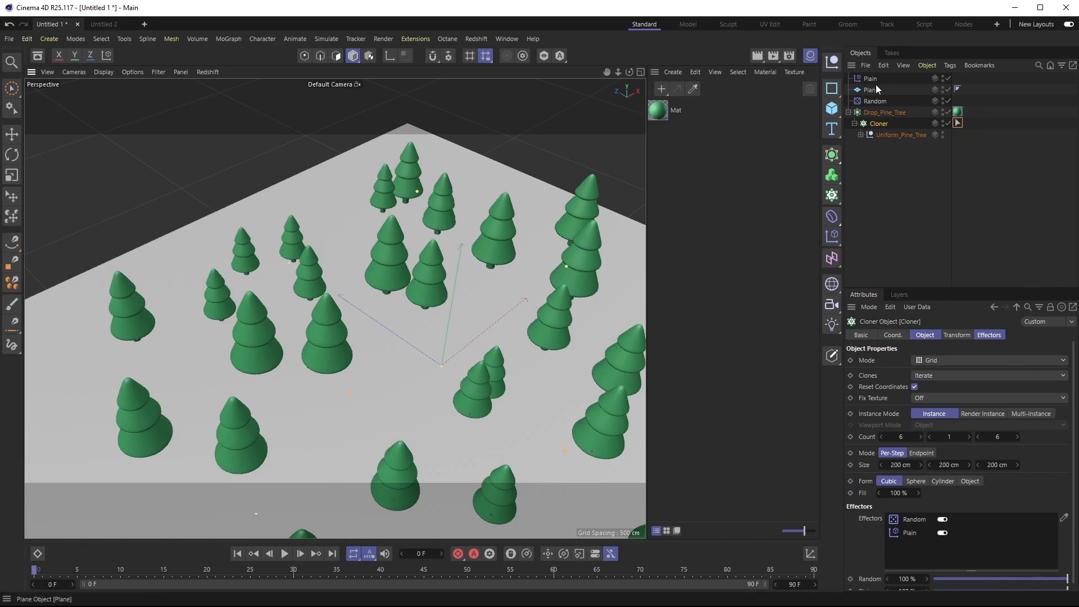
pyautogui.keyDown('alt'); pyautogui.moveTo(454, 321); pyautogui.dragTo(372, 258, button='middle'); pyautogui.keyUp('alt')
pyautogui.scroll(-5, 362, 260)
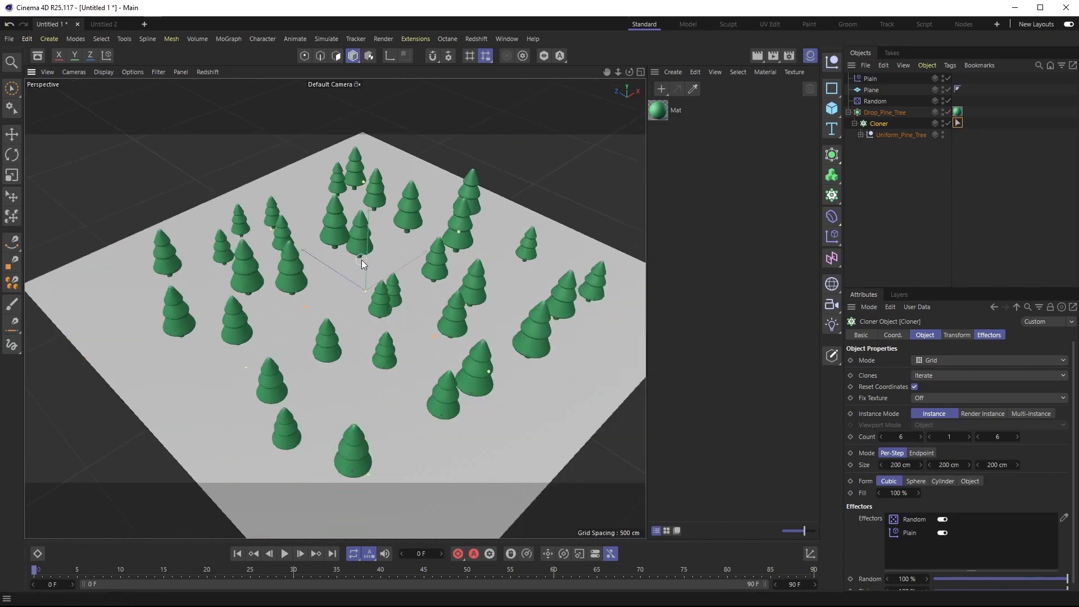
pyautogui.keyDown('alt'); pyautogui.moveTo(362, 260); pyautogui.dragTo(406, 258); pyautogui.keyUp('alt')
pyautogui.scroll(4, 467, 315)
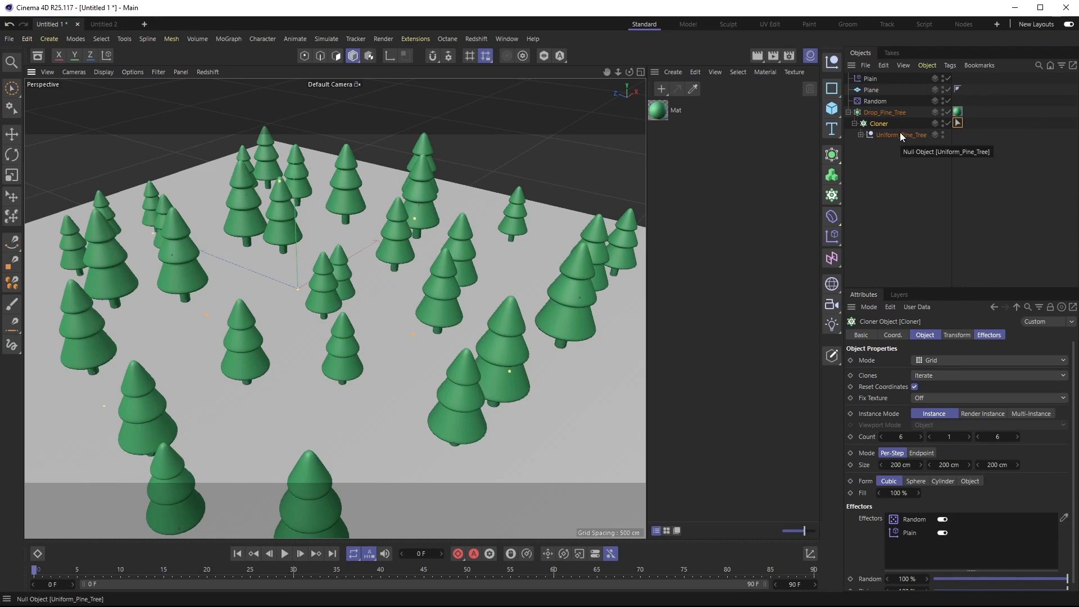
pyautogui.keyDown('alt'); pyautogui.moveTo(456, 270); pyautogui.dragTo(407, 331); pyautogui.keyUp('alt')
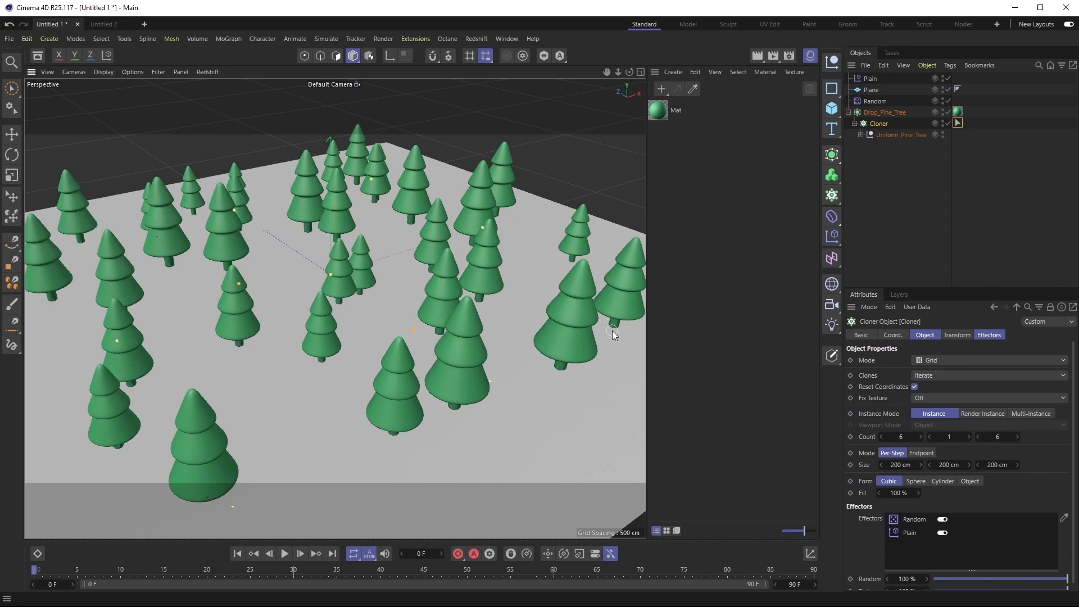
pyautogui.keyDown('alt'); pyautogui.moveTo(531, 255); pyautogui.dragTo(444, 394); pyautogui.keyUp('alt')
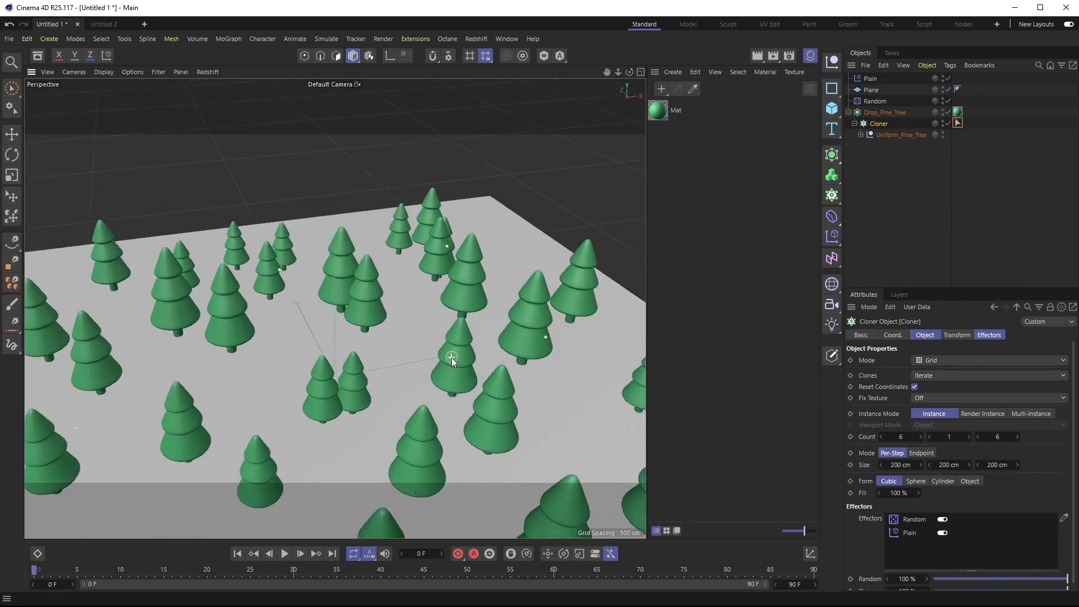
pyautogui.scroll(-2, 452, 358)
pyautogui.keyDown('alt'); pyautogui.moveTo(452, 358); pyautogui.dragTo(430, 301, button='middle'); pyautogui.keyUp('alt')
pyautogui.keyDown('alt'); pyautogui.moveTo(490, 306); pyautogui.dragTo(539, 301); pyautogui.keyUp('alt')
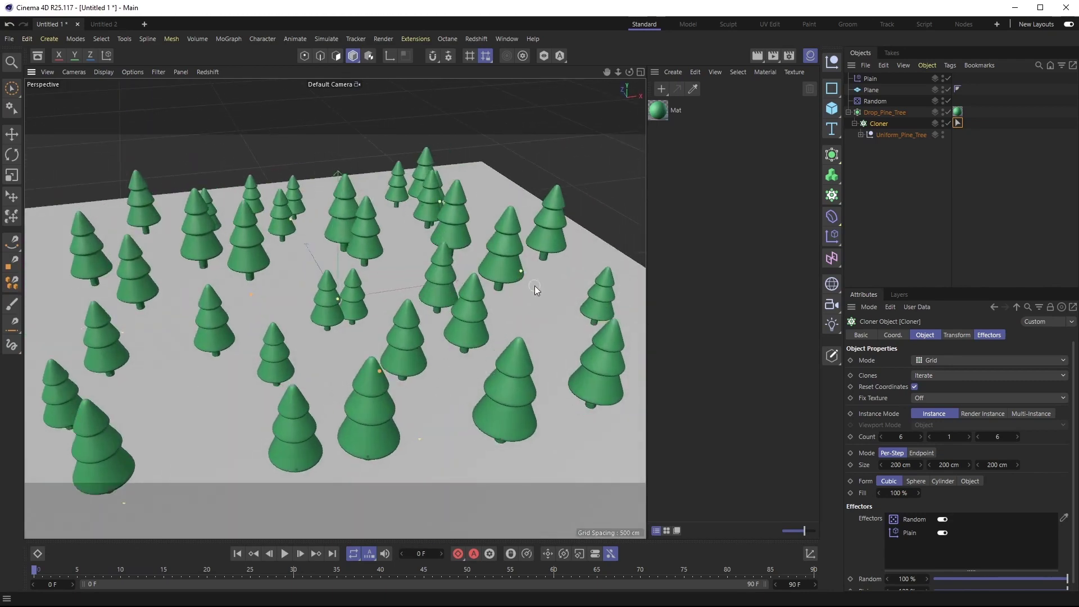
pyautogui.keyDown('alt'); pyautogui.moveTo(545, 245); pyautogui.dragTo(433, 293); pyautogui.keyUp('alt')
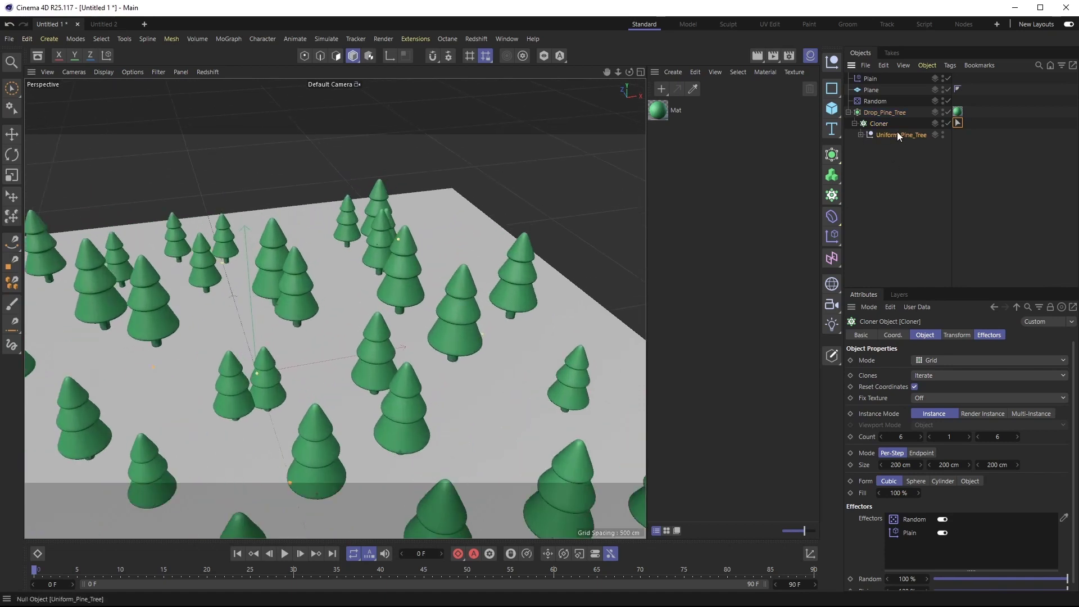
pyautogui.click(902, 135)
# - Duplicate Uniform_Pine_Tree under the Cloner, move the Mat tag onto the copy, then undo
pyautogui.keyDown('ctrl'); pyautogui.moveTo(898, 130); pyautogui.dragTo(898, 131); pyautogui.keyUp('ctrl')
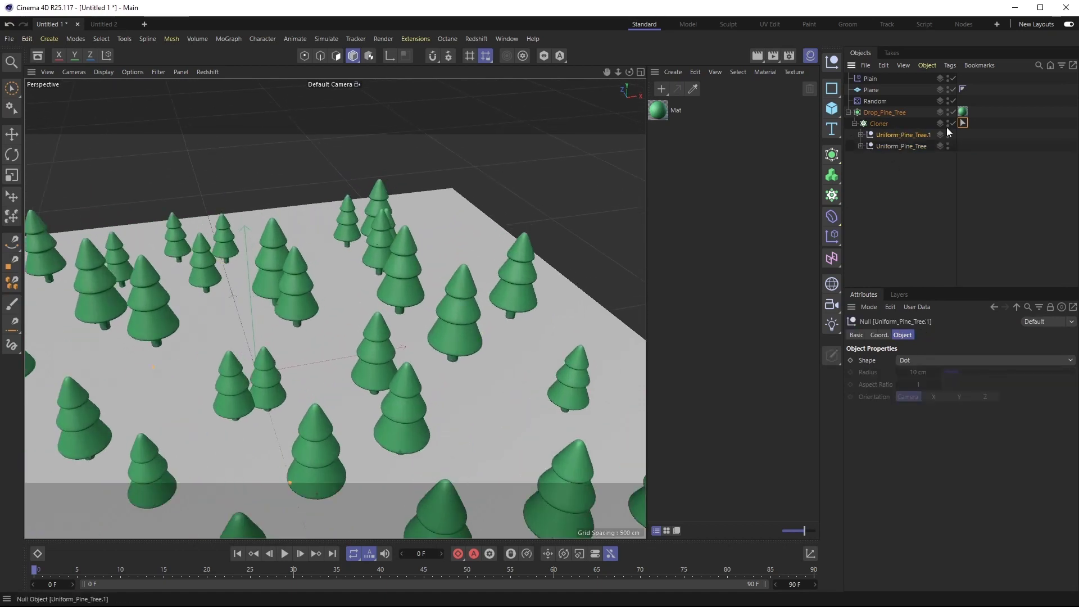
pyautogui.moveTo(958, 111); pyautogui.dragTo(967, 137)
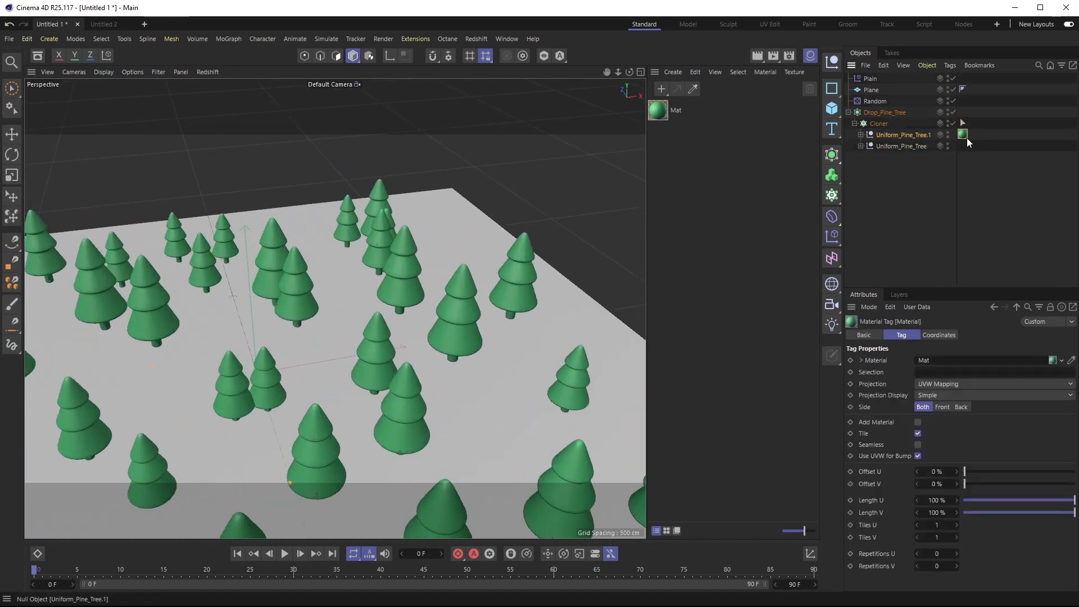
pyautogui.click(658, 111)
pyautogui.moveTo(963, 134)
pyautogui.mouseDown()
pyautogui.moveTo(959, 145)
pyautogui.moveTo(966, 135)
pyautogui.mouseUp()
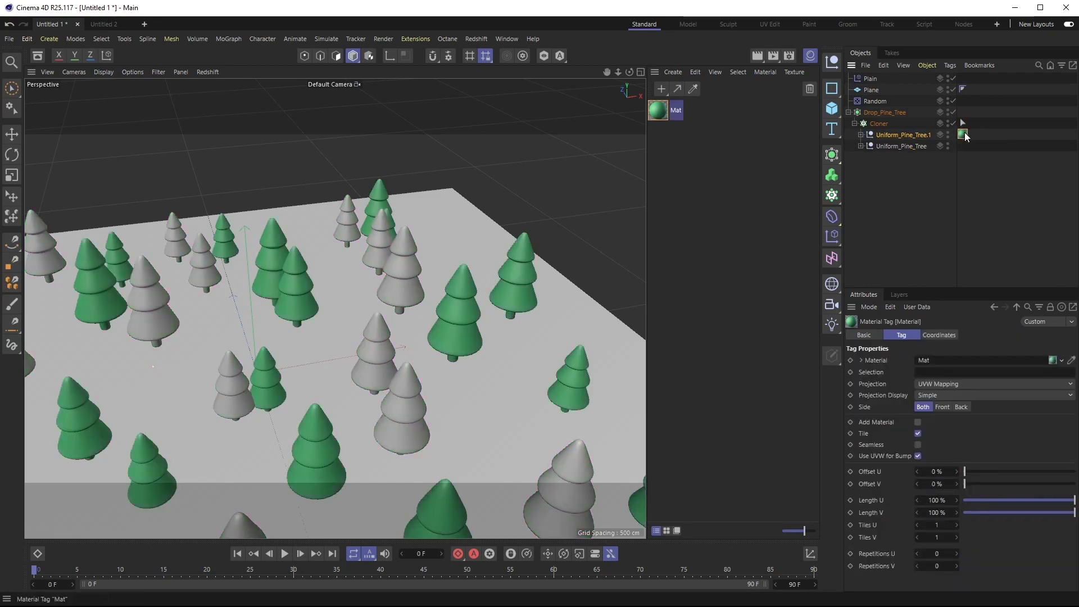
pyautogui.scroll(-2, 379, 348)
pyautogui.keyDown('alt'); pyautogui.moveTo(379, 352); pyautogui.dragTo(409, 348); pyautogui.keyUp('alt')
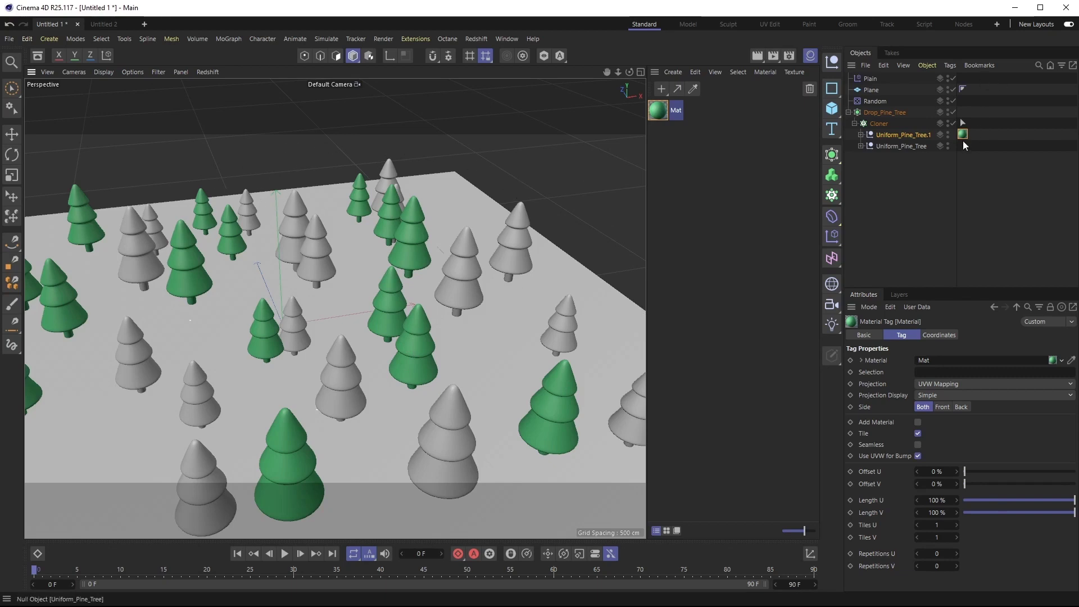
pyautogui.hotkey('ctrl', 'z')
pyautogui.hotkey('ctrl', 'z')
pyautogui.hotkey('ctrl', 'z')
pyautogui.hotkey('ctrl', 'z')
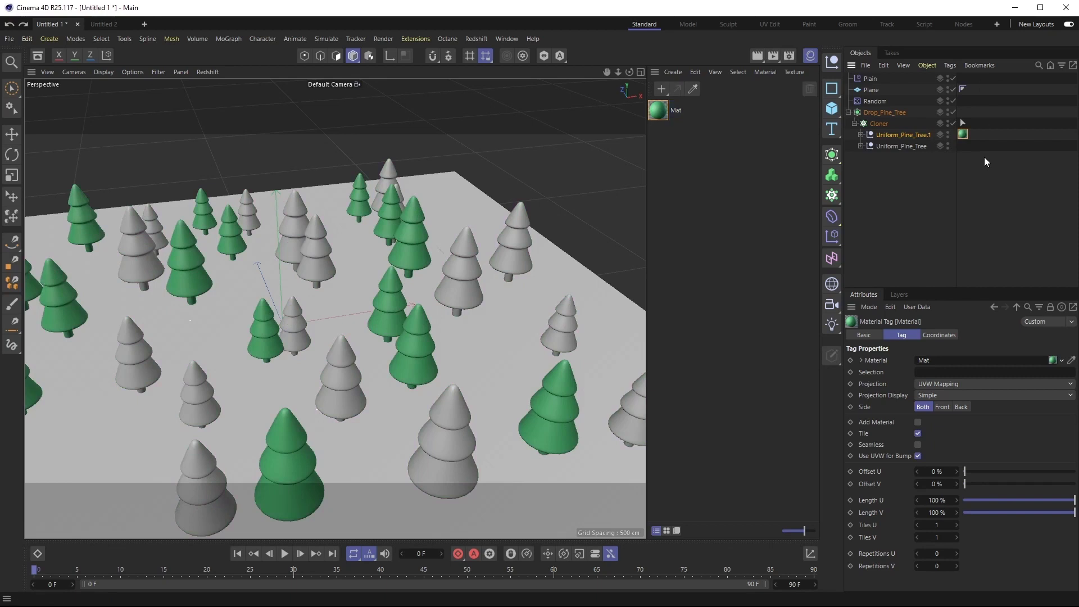
# - Delete the tree copy, MoGraph Selection tag and Plain effector, then open Mat's Material Editor
pyautogui.press('Delete')
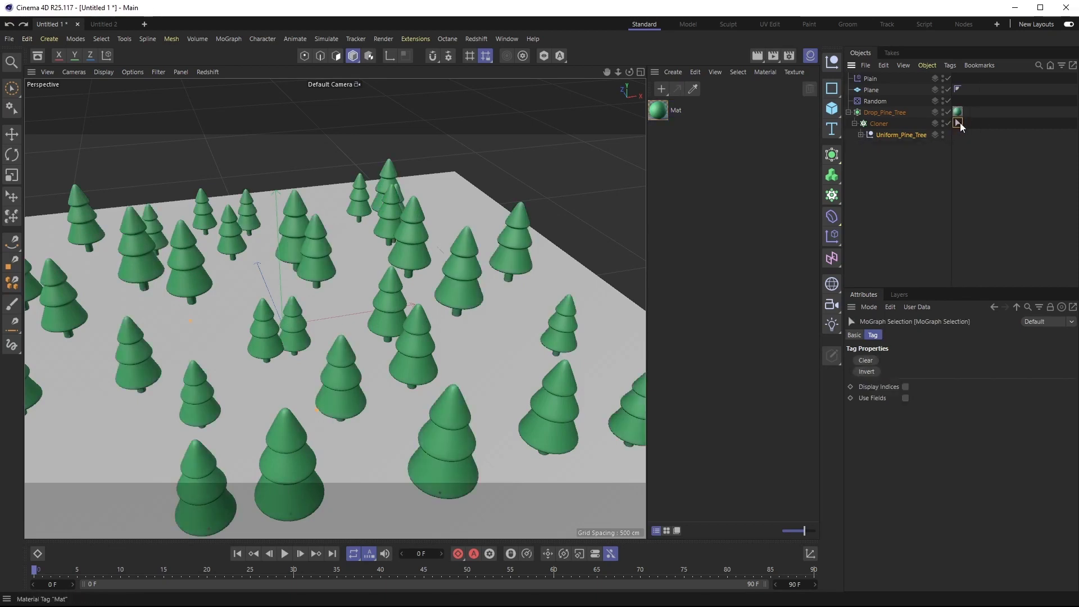
pyautogui.press('Delete')
pyautogui.click(872, 79)
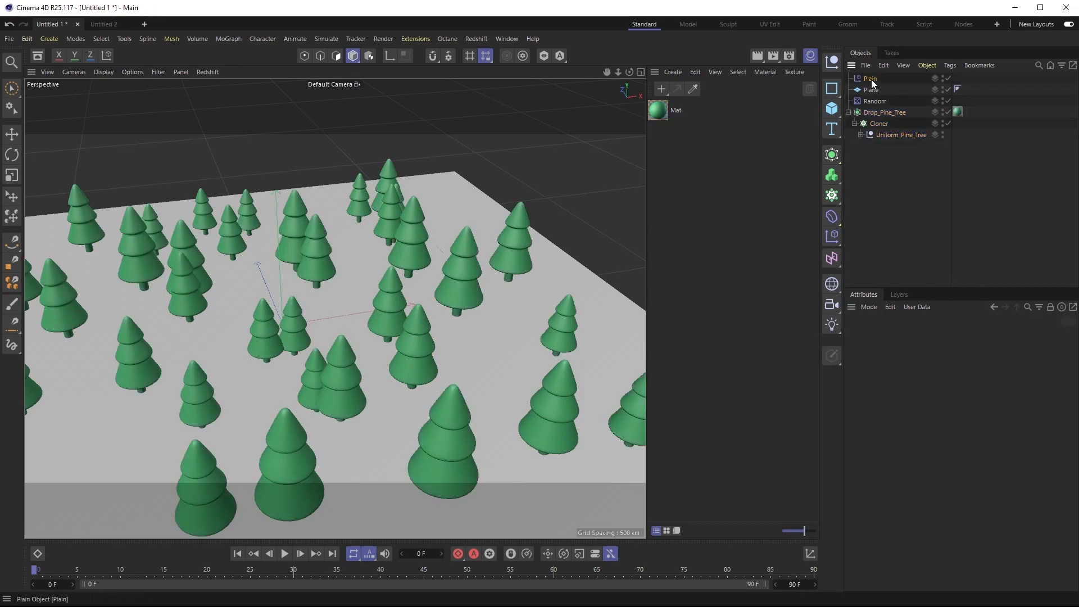
pyautogui.press('Delete')
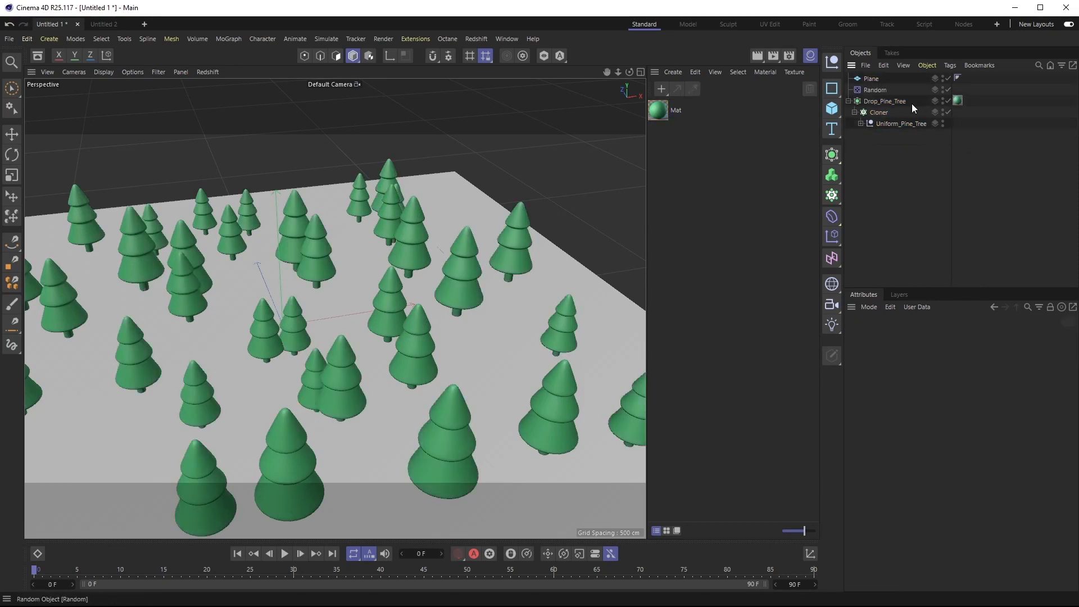
pyautogui.doubleClick(663, 111)
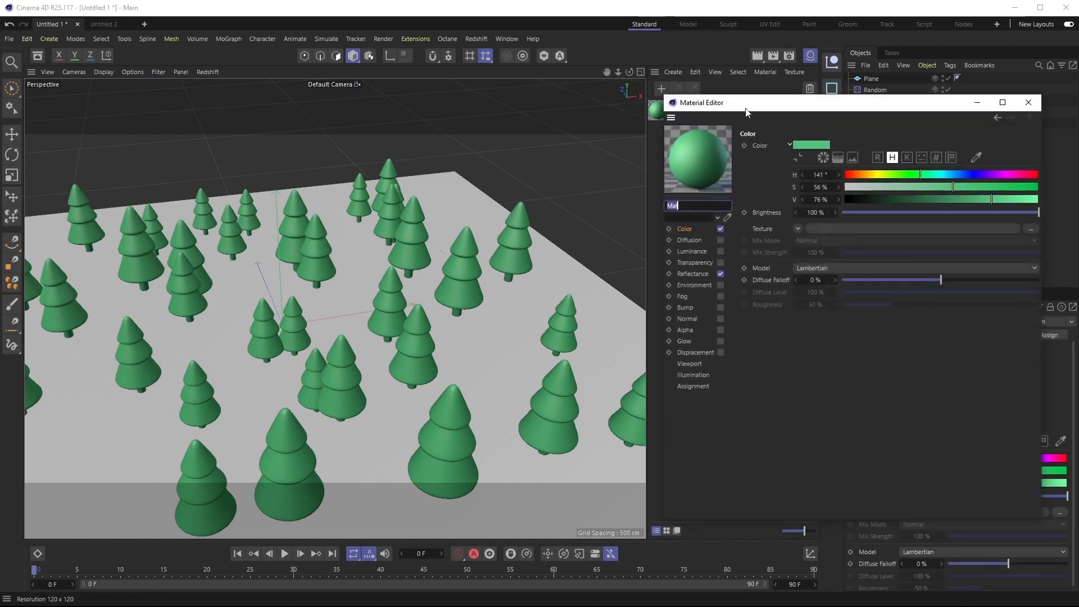
# - Load a MoGraph Color Shader as Mat's Color texture and close the Material Editor
pyautogui.moveTo(780, 107); pyautogui.dragTo(339, 133)
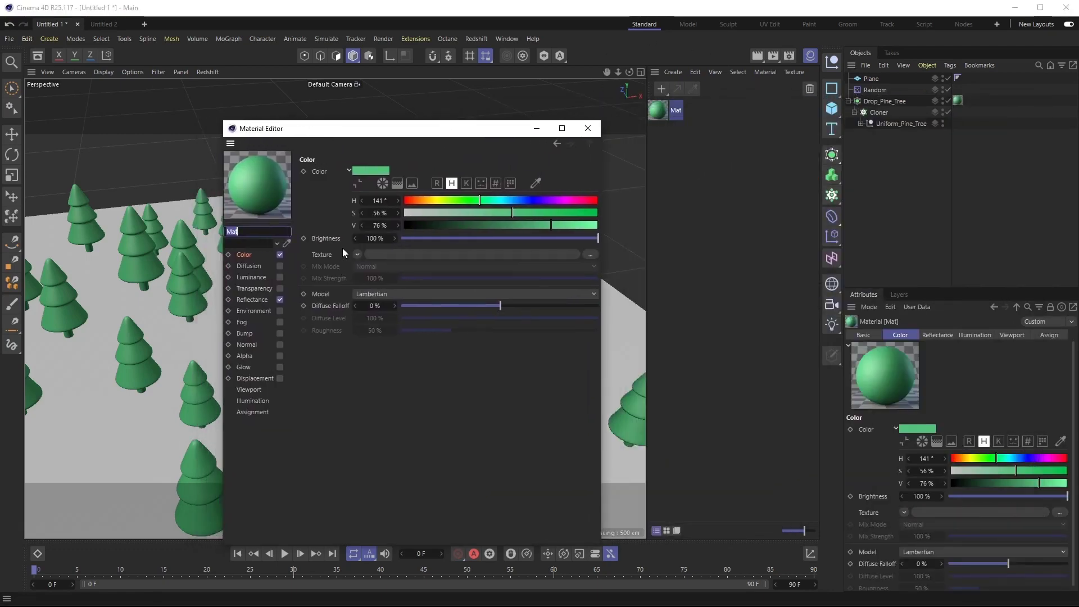
pyautogui.click(358, 255)
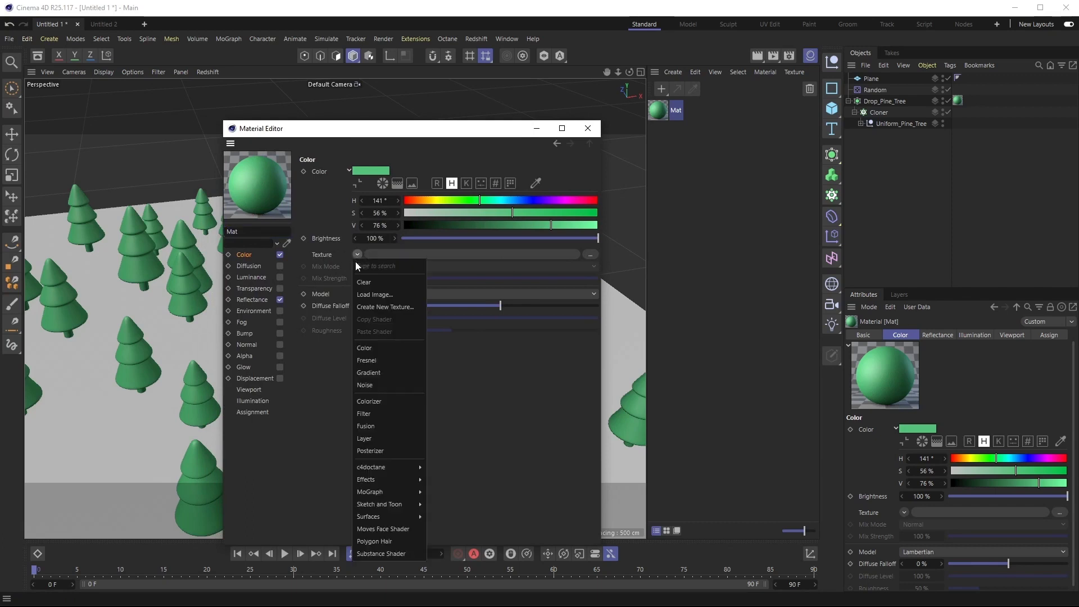
pyautogui.moveTo(387, 491)
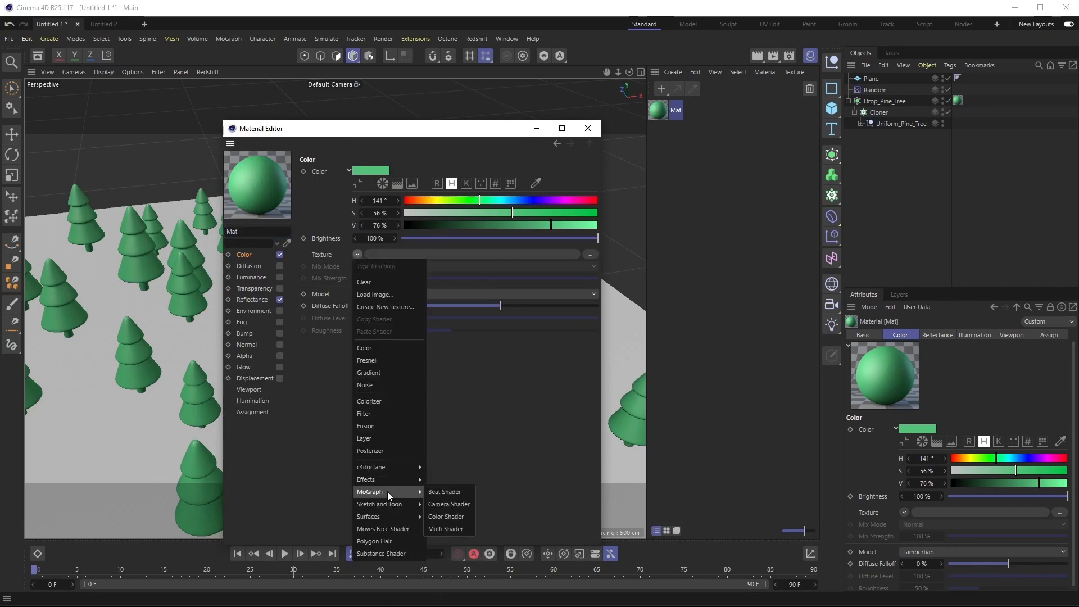
pyautogui.click(446, 516)
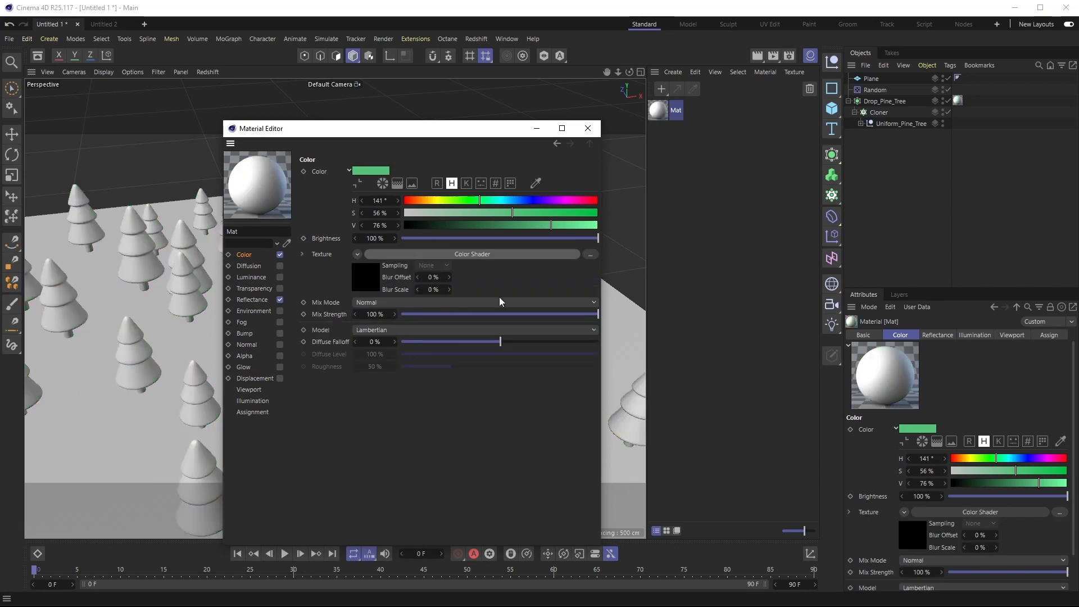
pyautogui.click(472, 254)
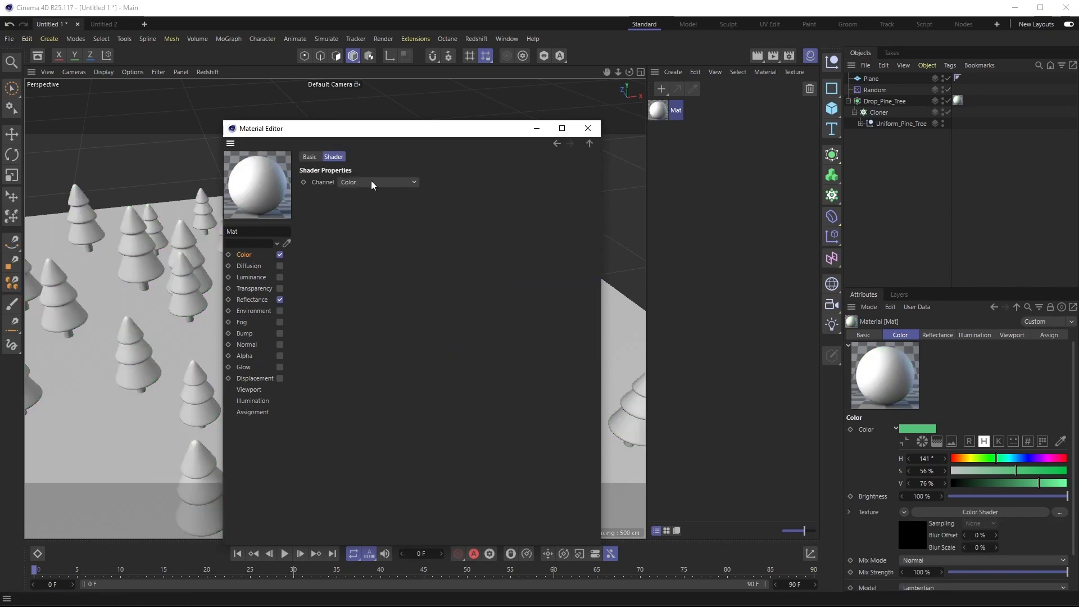
pyautogui.click(588, 129)
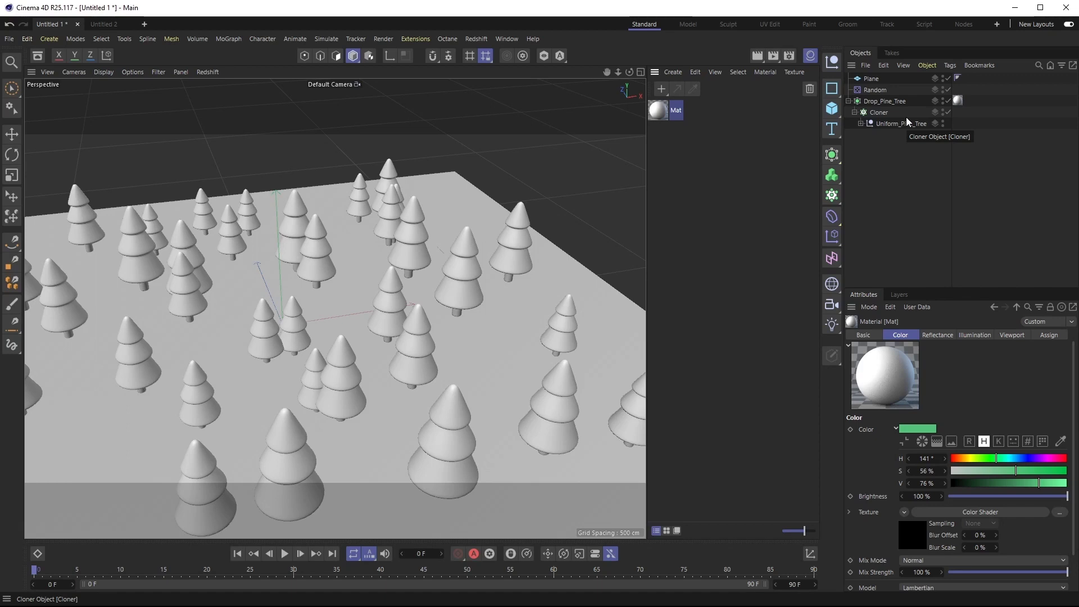
# - Add a Shader effector to the Cloner with Scale and Use Alpha/Strength turned off
pyautogui.click(966, 111)
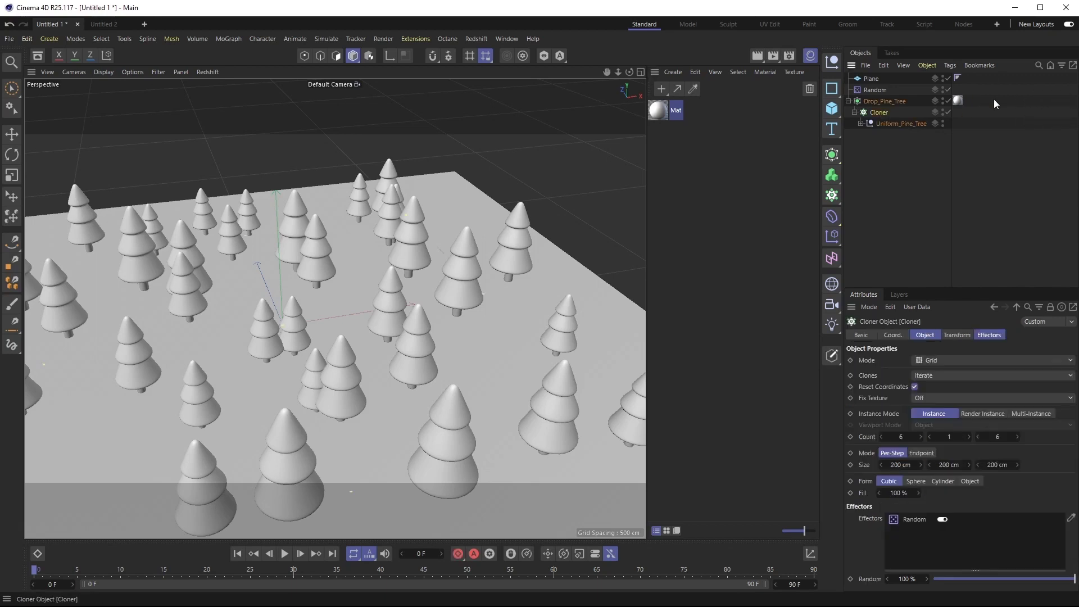
pyautogui.click(229, 38)
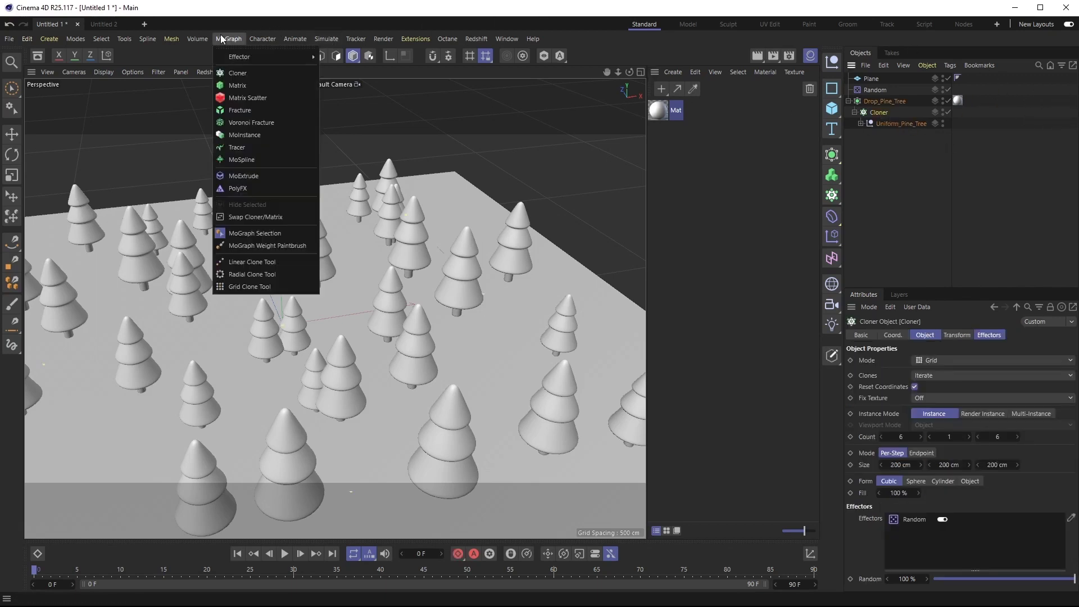
pyautogui.moveTo(229, 58)
pyautogui.click(341, 164)
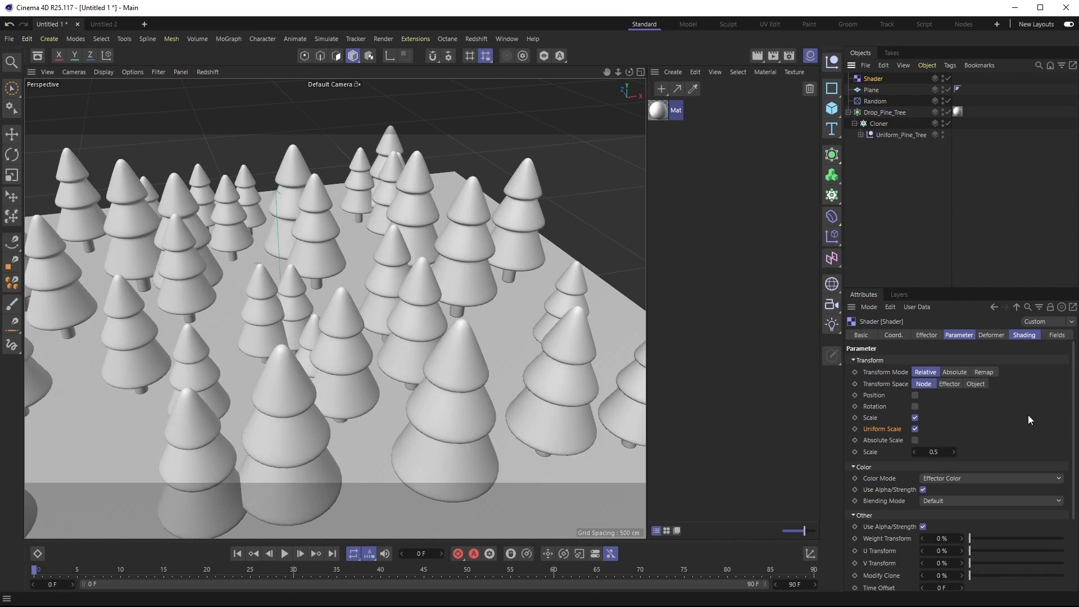
pyautogui.click(916, 418)
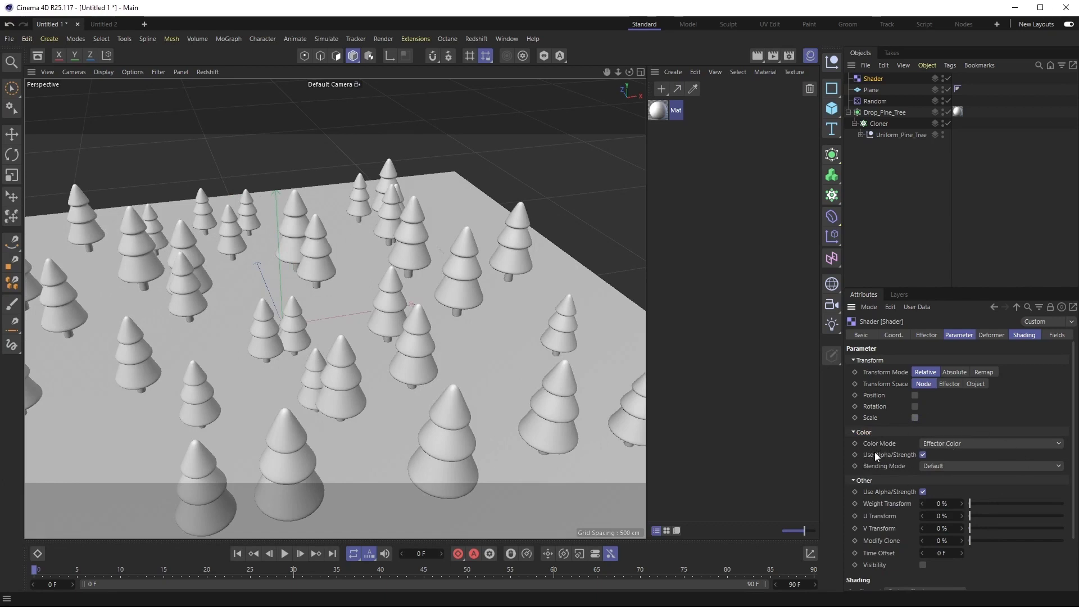
pyautogui.click(924, 455)
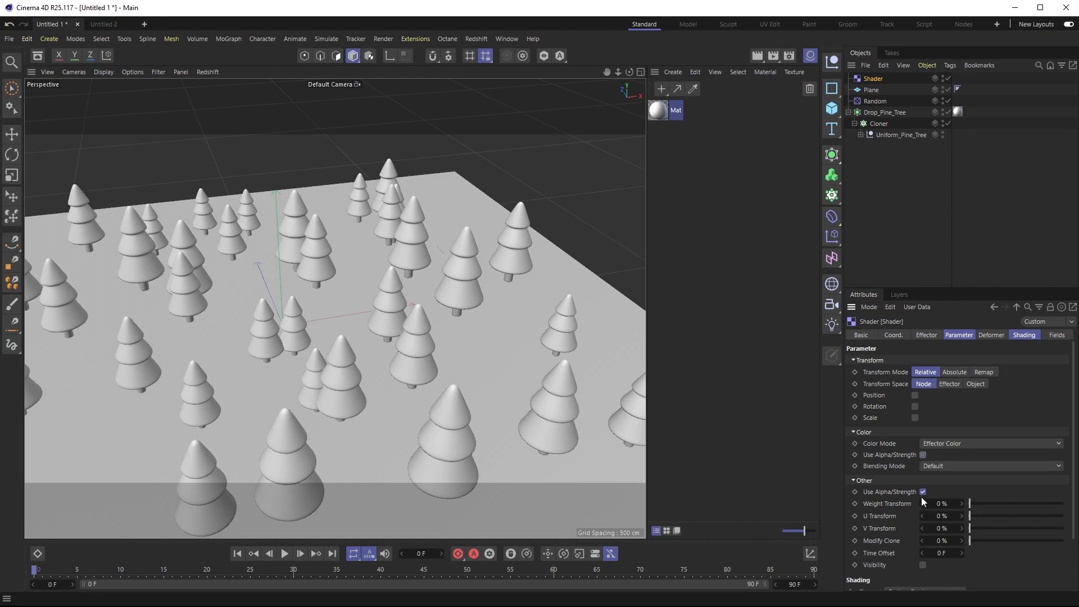
pyautogui.click(1025, 334)
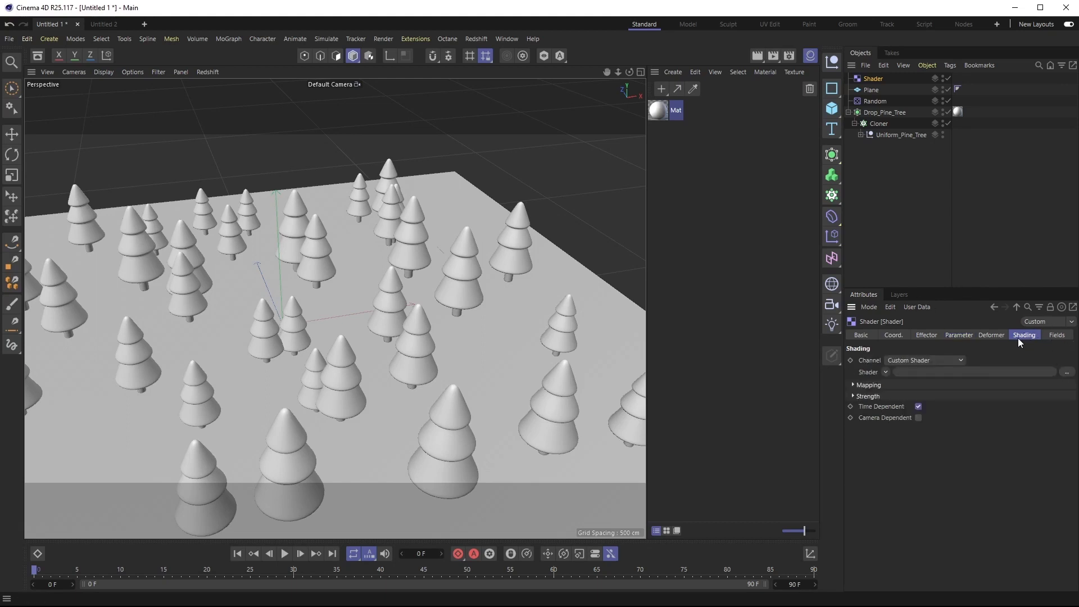
pyautogui.click(886, 372)
# - Set the Shader effector's Shading channel to Custom Shader
pyautogui.click(938, 361)
pyautogui.click(939, 361)
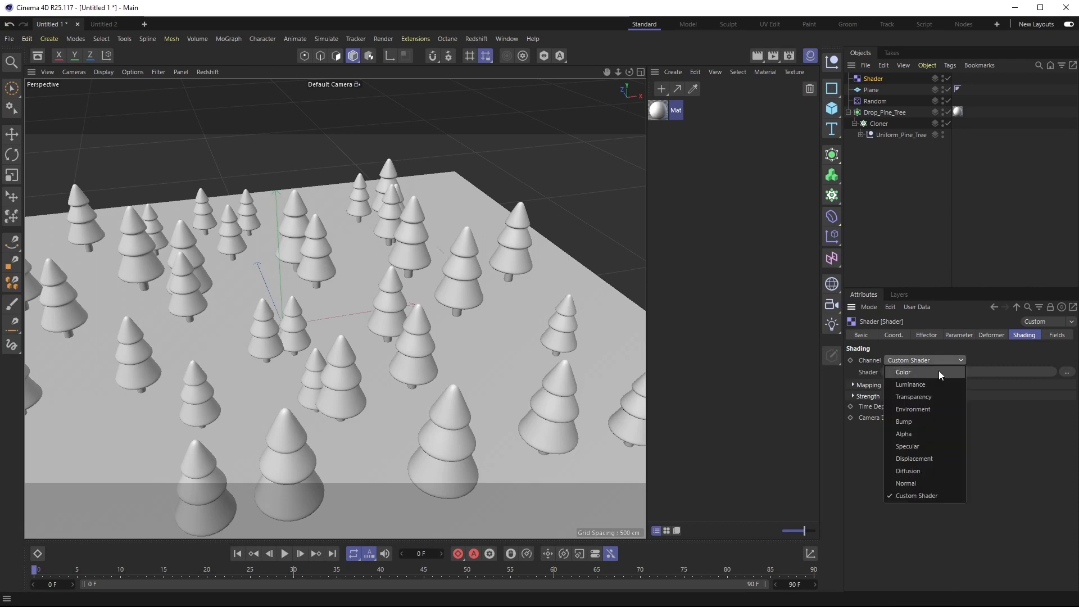
pyautogui.click(938, 371)
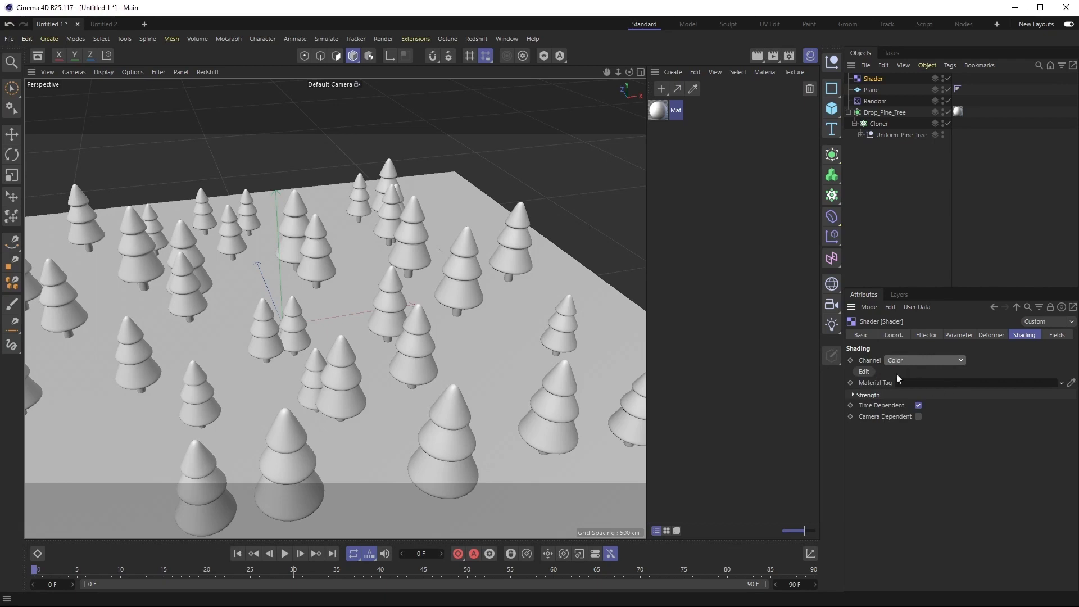
pyautogui.click(931, 360)
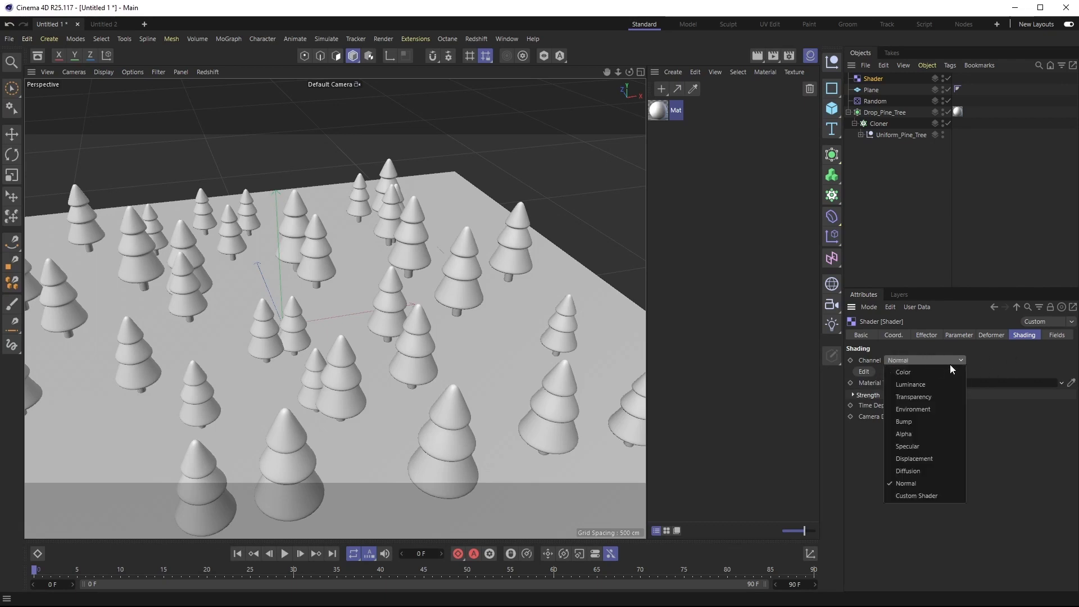
pyautogui.click(938, 494)
pyautogui.click(886, 372)
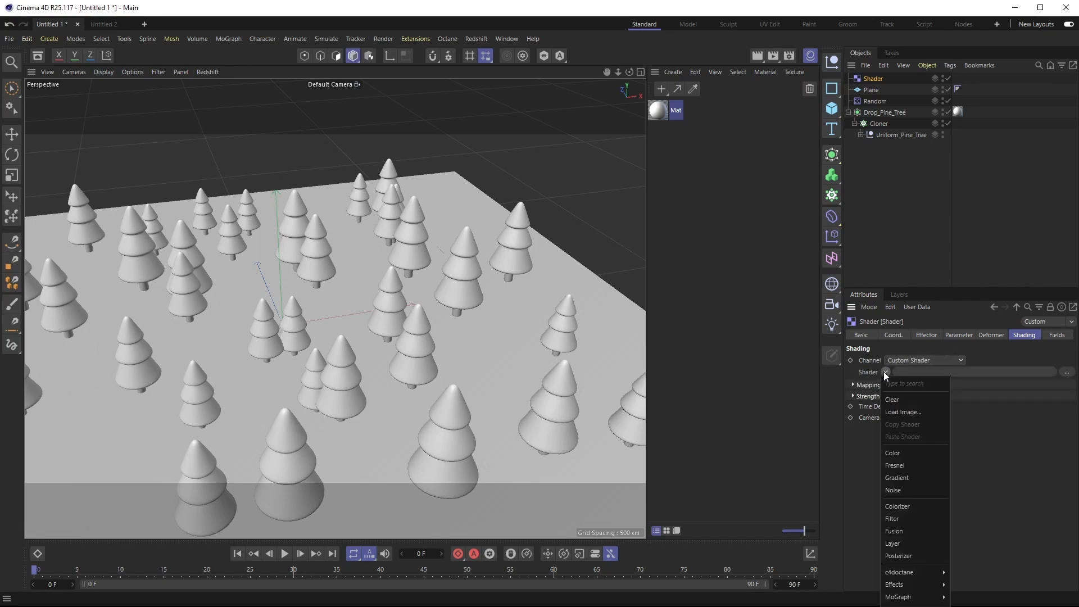
# - Load a Color shader into the Shader effector and set it to green: H 104°, S 53%, V 70%
pyautogui.click(900, 456)
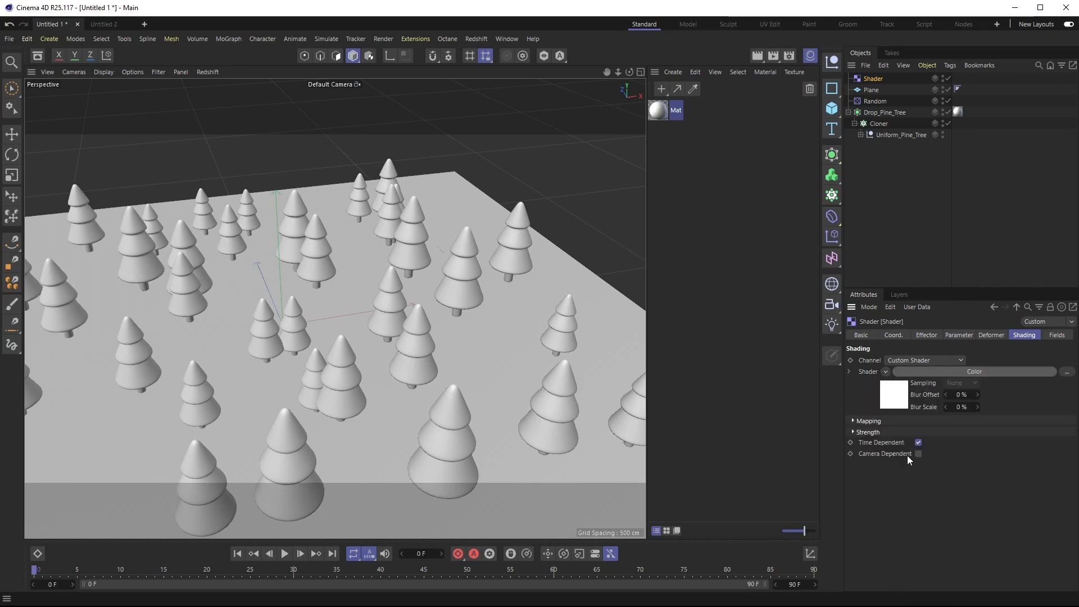
pyautogui.click(916, 373)
pyautogui.click(981, 458)
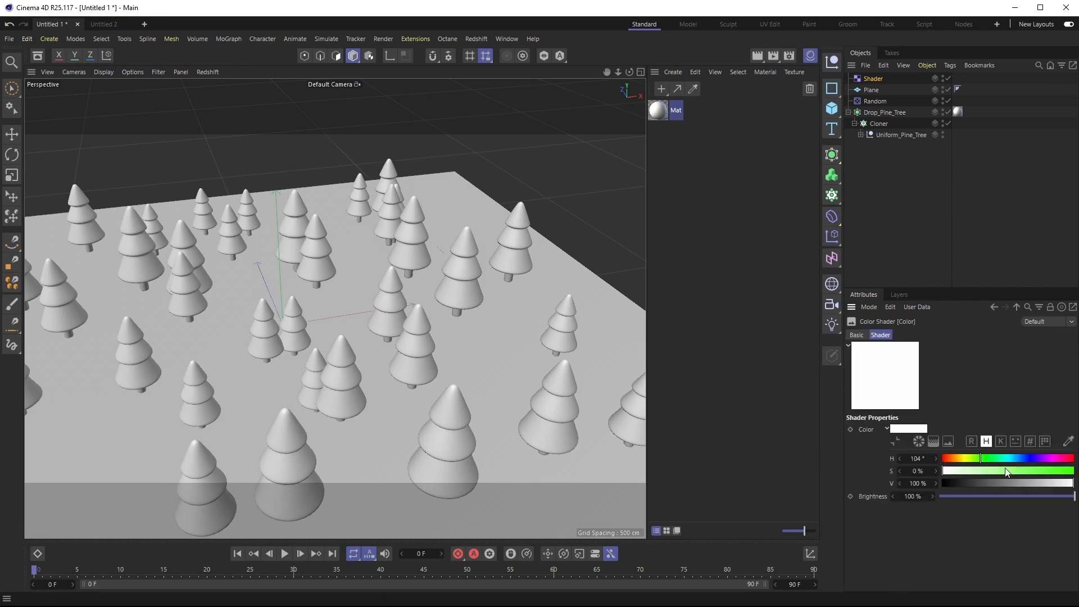
pyautogui.click(1032, 471)
pyautogui.click(1031, 484)
pyautogui.click(1024, 468)
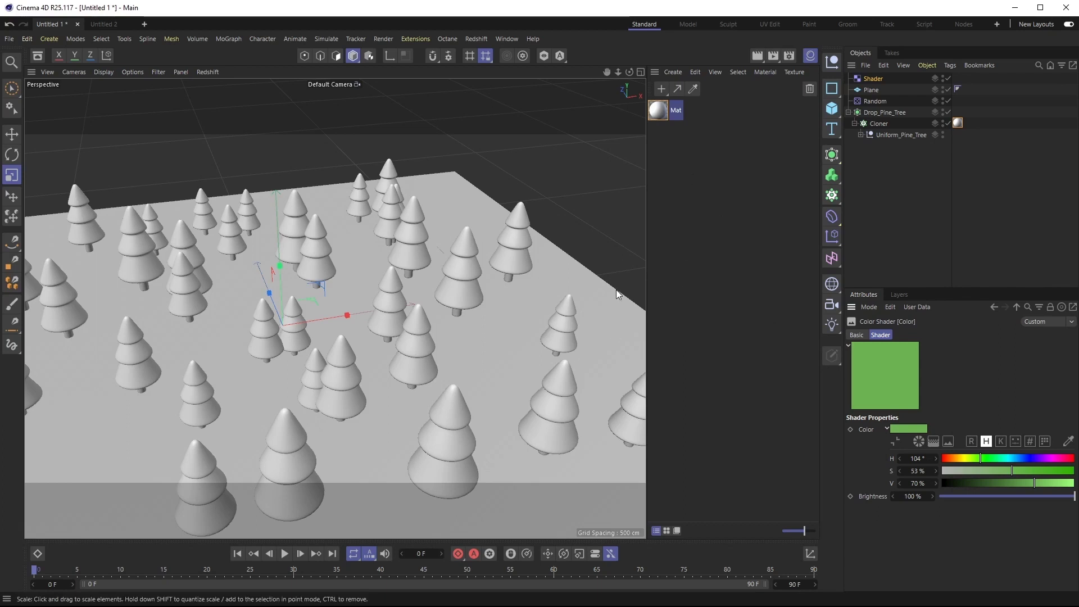
pyautogui.click(890, 110)
# - Test-render the viewport with Drop_Pine_Tree enabled and disabled to compare the tree colours
pyautogui.click(958, 124)
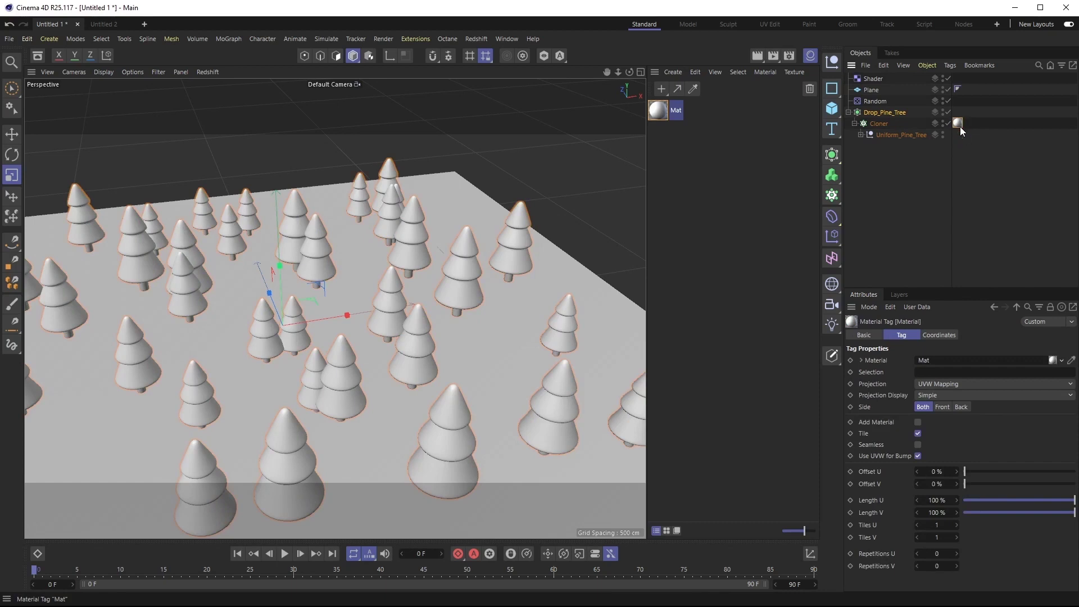
pyautogui.click(757, 55)
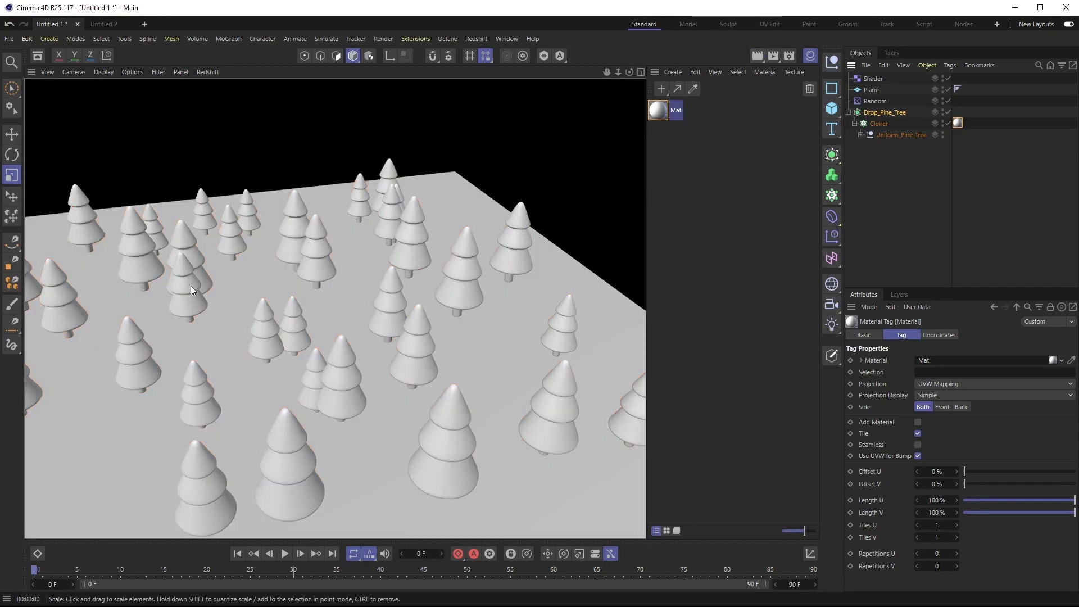
pyautogui.click(948, 112)
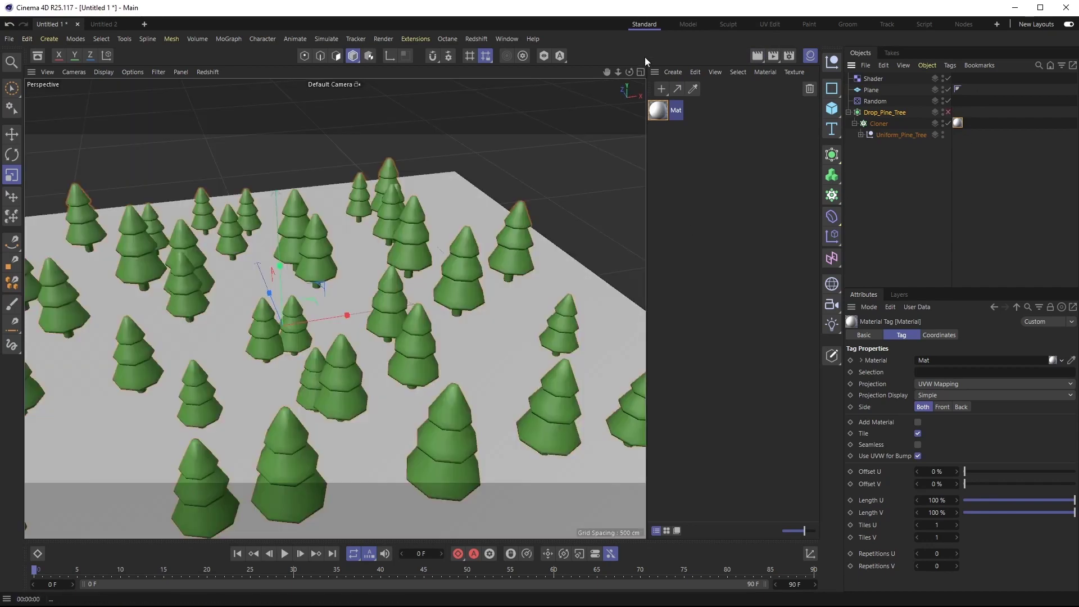
pyautogui.click(763, 54)
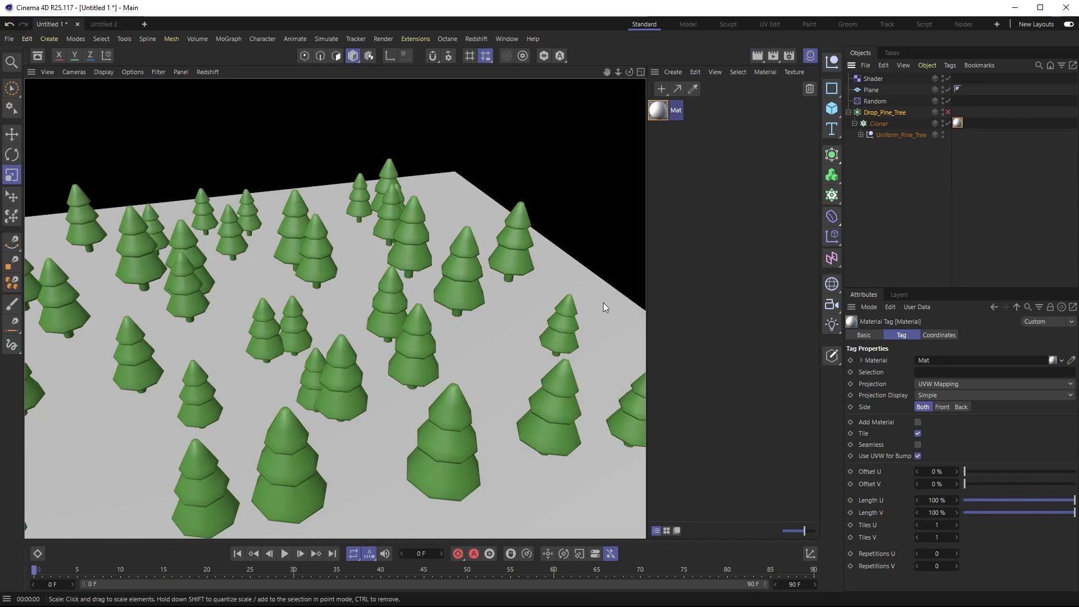
pyautogui.click(971, 180)
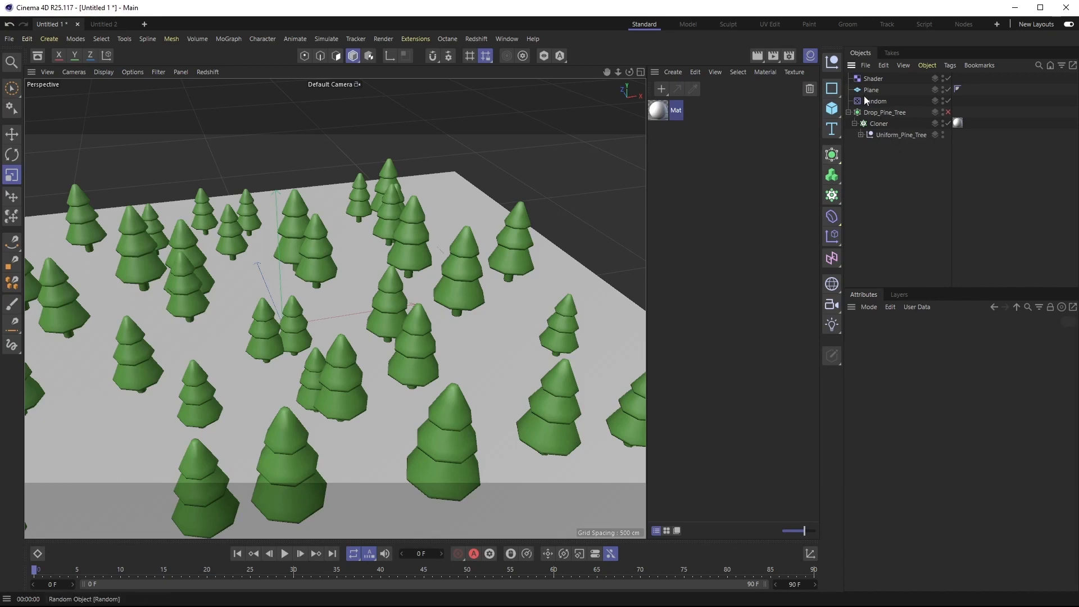
# - Move Uniform_Pine_Tree out from under the Cloner so Drop_Pine_Tree becomes the cloned object
pyautogui.click(882, 135)
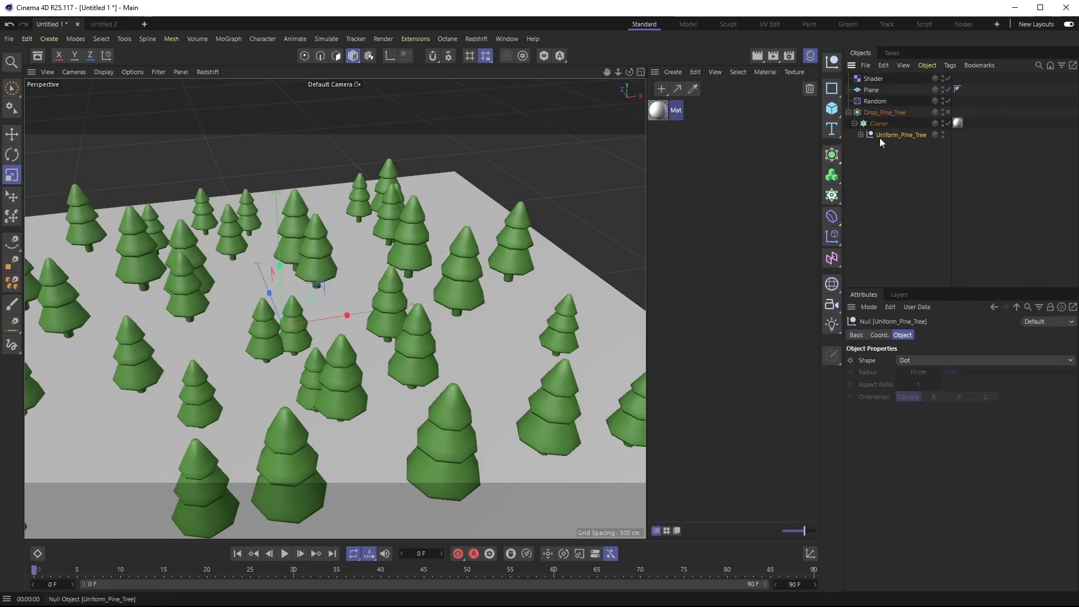
pyautogui.moveTo(882, 134); pyautogui.dragTo(871, 129)
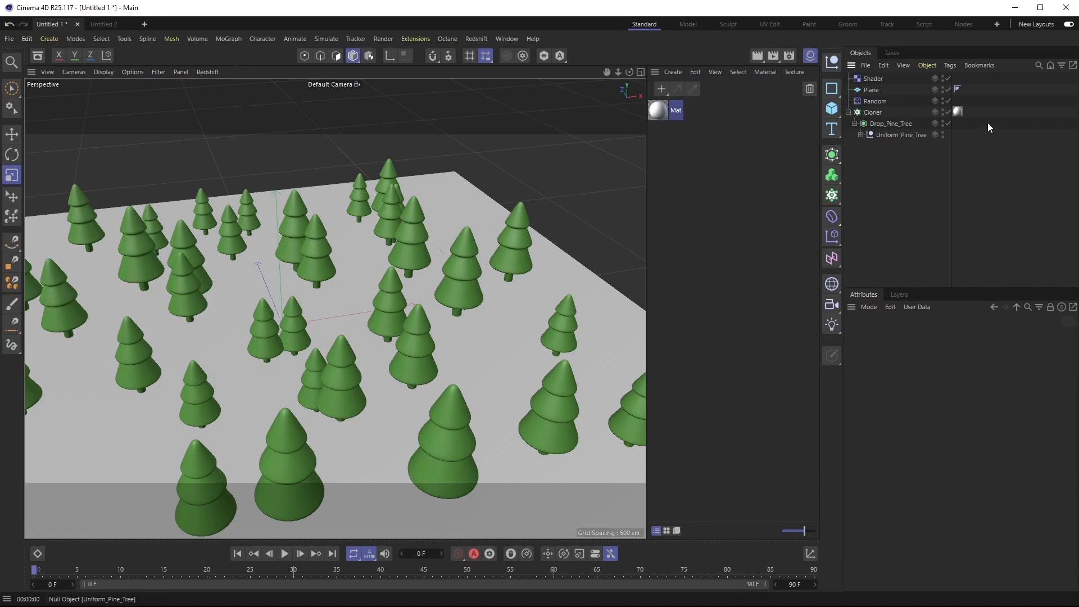
pyautogui.click(874, 79)
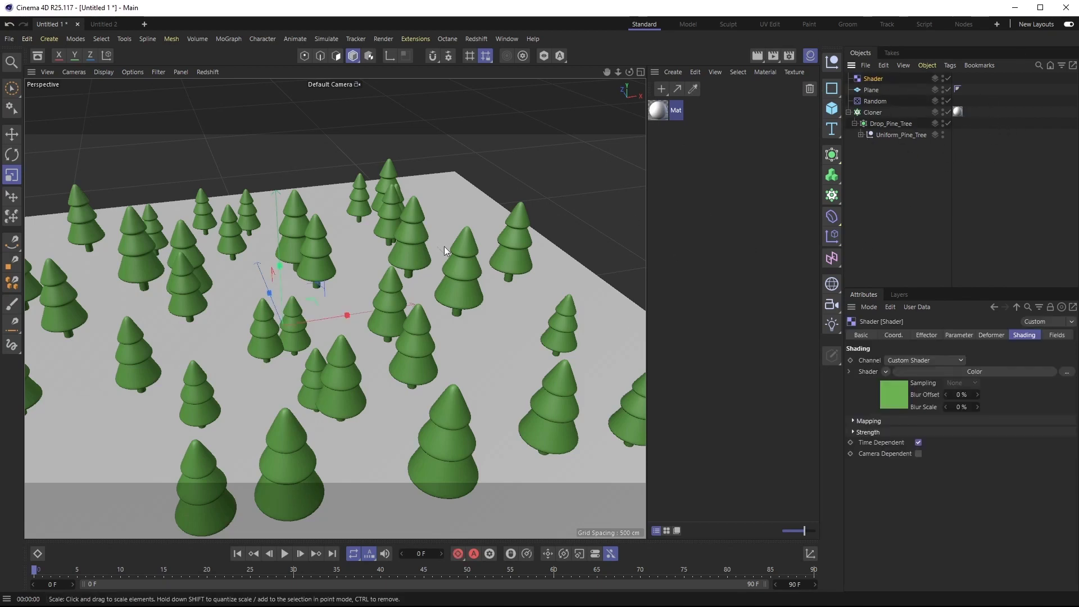
# - Duplicate the Shader effector as Shader.1
pyautogui.scroll(-2, 414, 194)
pyautogui.scroll(5, 411, 196)
pyautogui.keyDown('alt'); pyautogui.moveTo(396, 203); pyautogui.dragTo(413, 240, button='middle'); pyautogui.keyUp('alt')
pyautogui.keyDown('alt'); pyautogui.moveTo(410, 264); pyautogui.dragTo(432, 261); pyautogui.keyUp('alt')
pyautogui.scroll(10, 423, 305)
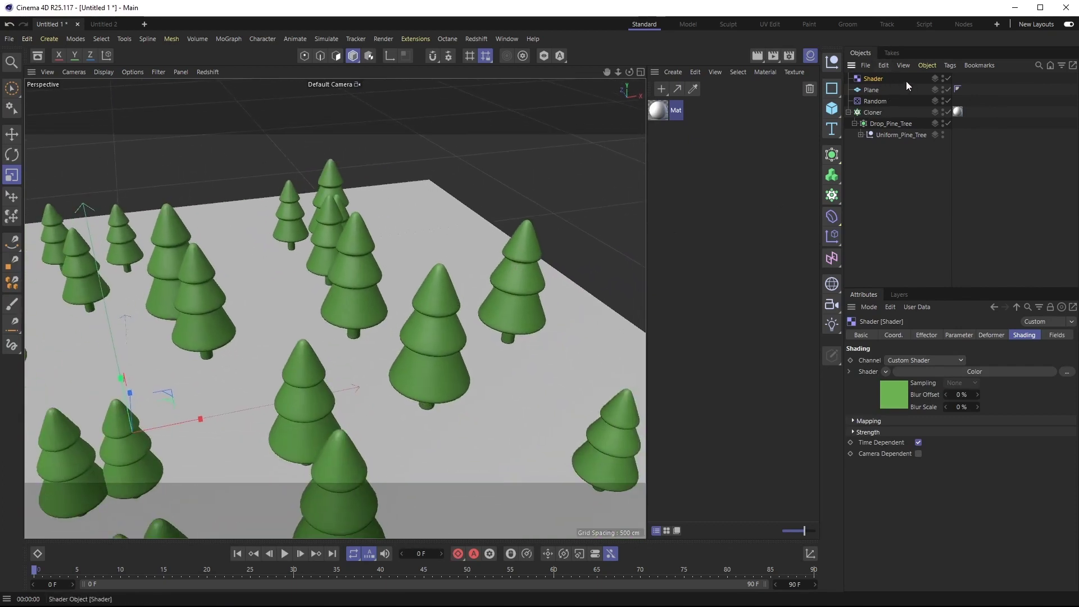
pyautogui.keyDown('ctrl'); pyautogui.moveTo(876, 81); pyautogui.dragTo(873, 95); pyautogui.keyUp('ctrl')
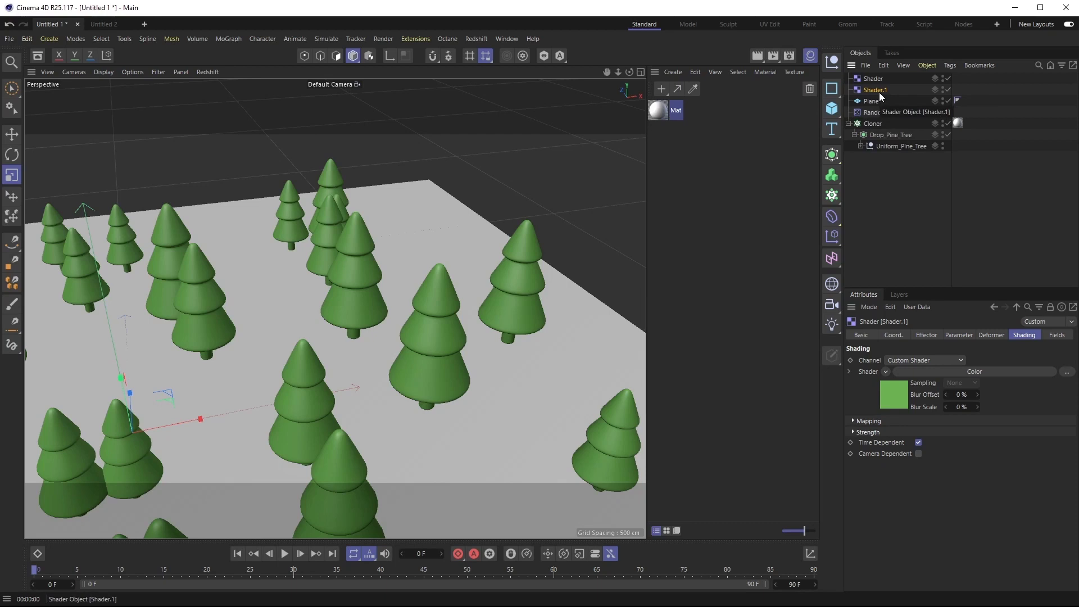
# - Shift Shader.1's colour shader hue from green to tan brown (26°)
pyautogui.click(919, 372)
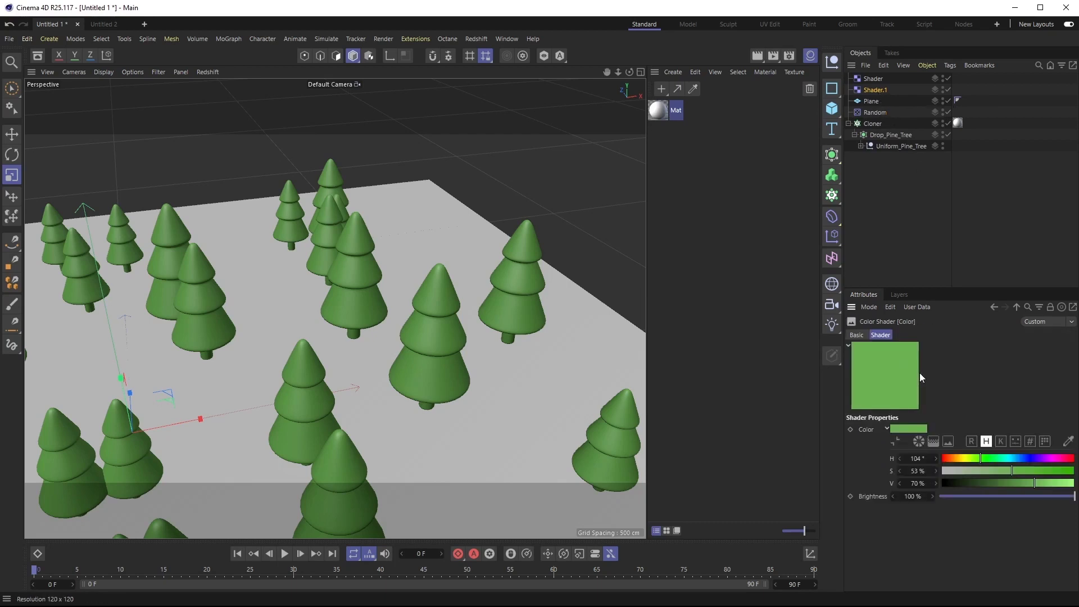
pyautogui.click(958, 459)
pyautogui.moveTo(960, 458); pyautogui.dragTo(952, 459)
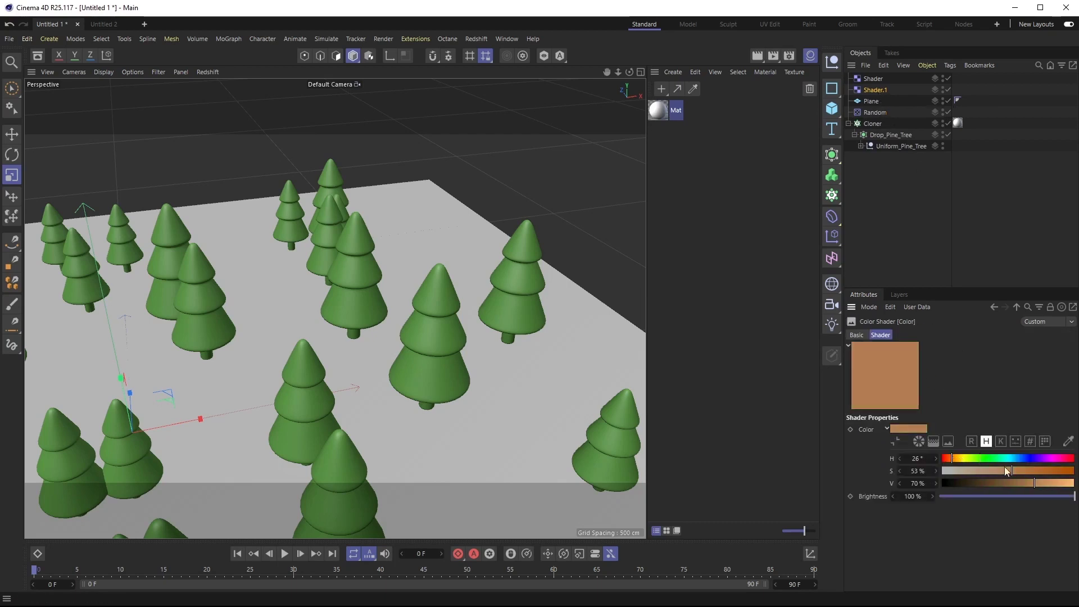
# - Add Shader.1 to the Cloner's Effectors list alongside Random and Shader
pyautogui.click(882, 236)
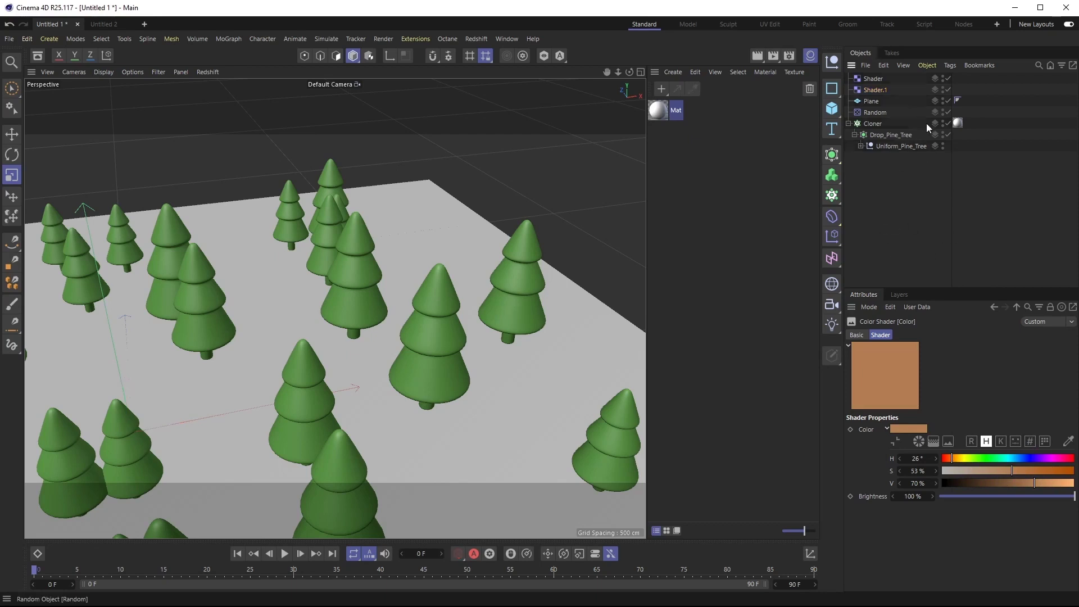
pyautogui.click(875, 89)
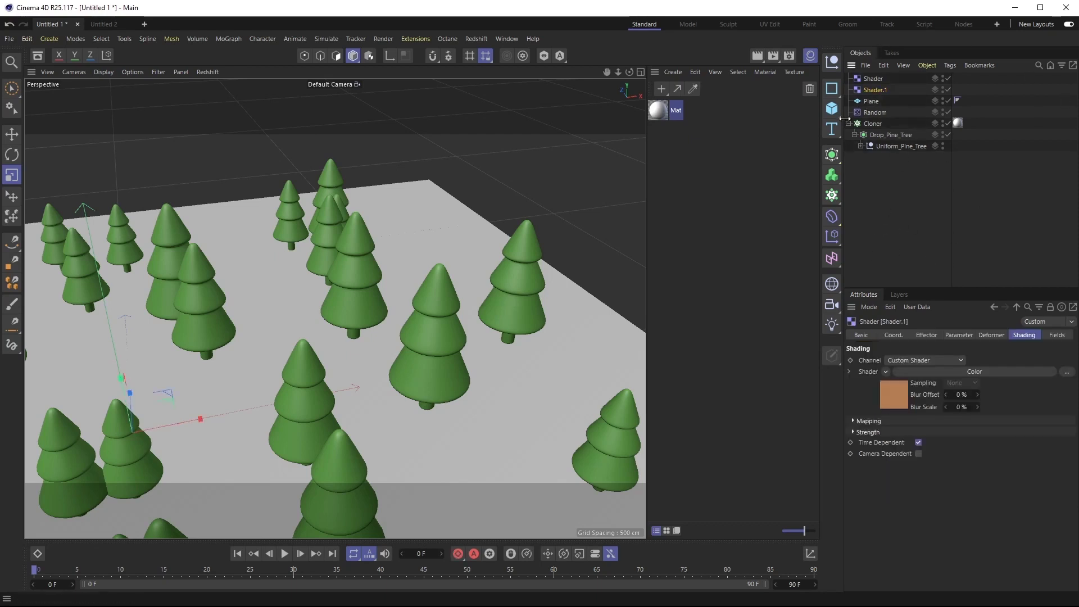
pyautogui.click(876, 125)
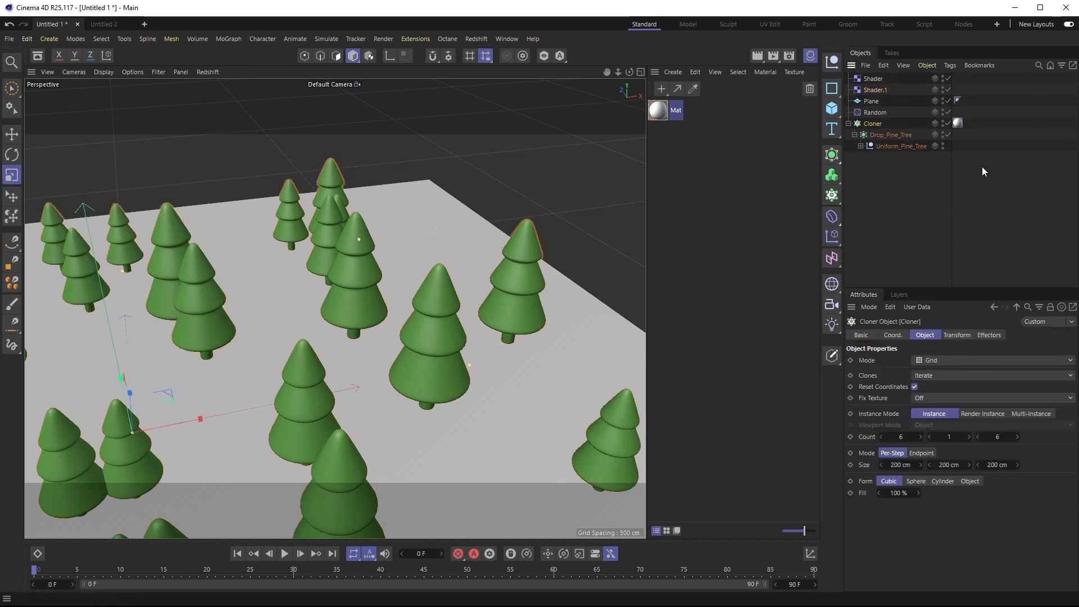
pyautogui.click(997, 338)
pyautogui.moveTo(882, 89); pyautogui.dragTo(910, 393)
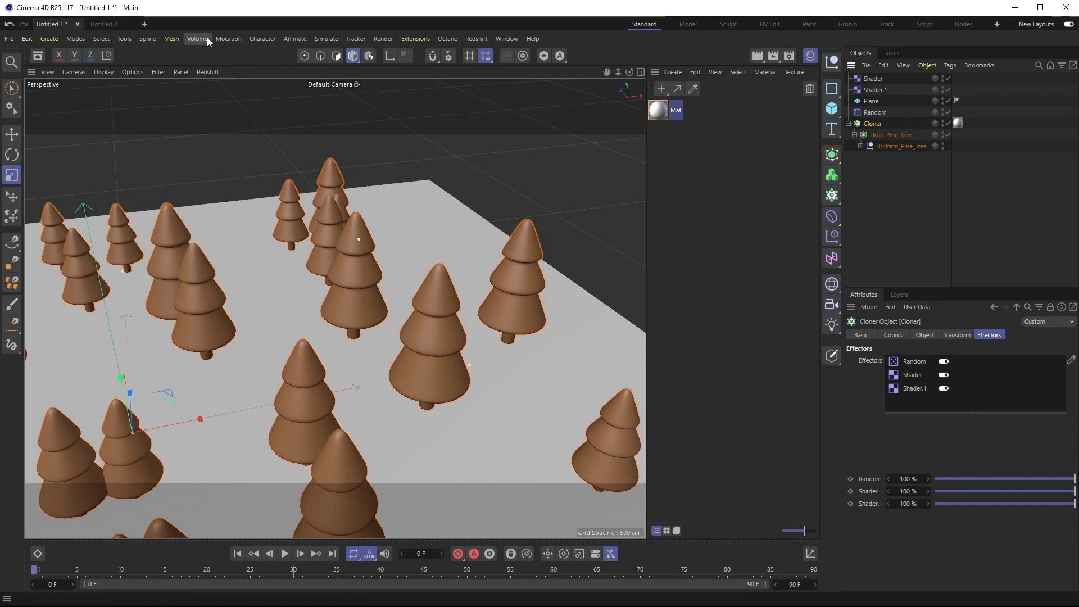
pyautogui.click(230, 39)
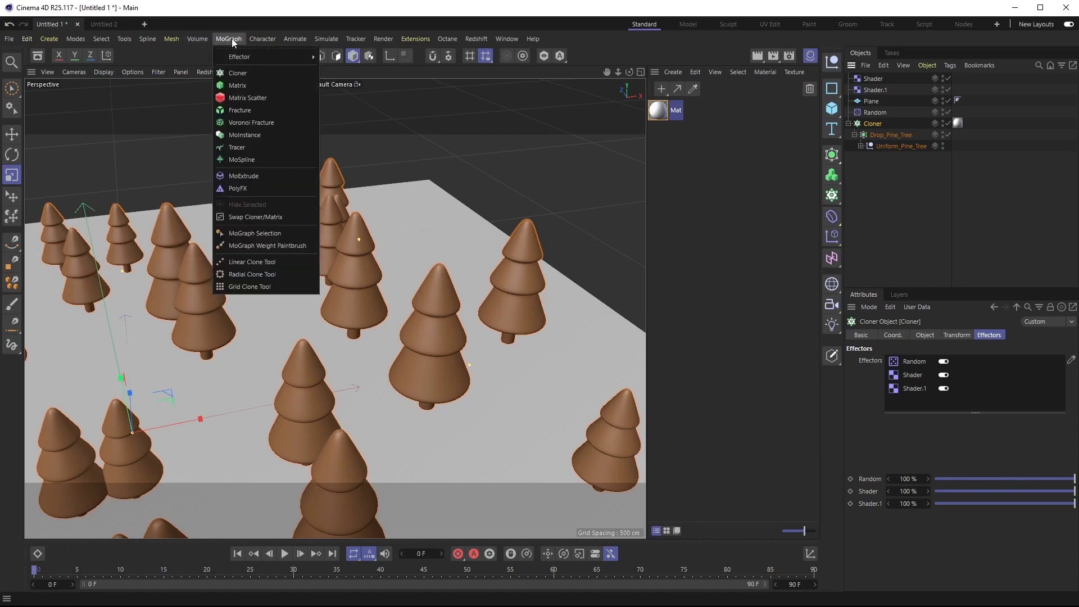
# - Paint a MoGraph Selection over the back cluster of cloned pines to create a selection tag
pyautogui.click(271, 234)
pyautogui.moveTo(398, 335)
pyautogui.keyDown('alt'); pyautogui.mouseDown()
pyautogui.moveTo(451, 324)
pyautogui.moveTo(428, 316)
pyautogui.moveTo(314, 359)
pyautogui.mouseUp(); pyautogui.keyUp('alt')
pyautogui.scroll(8, 312, 356)
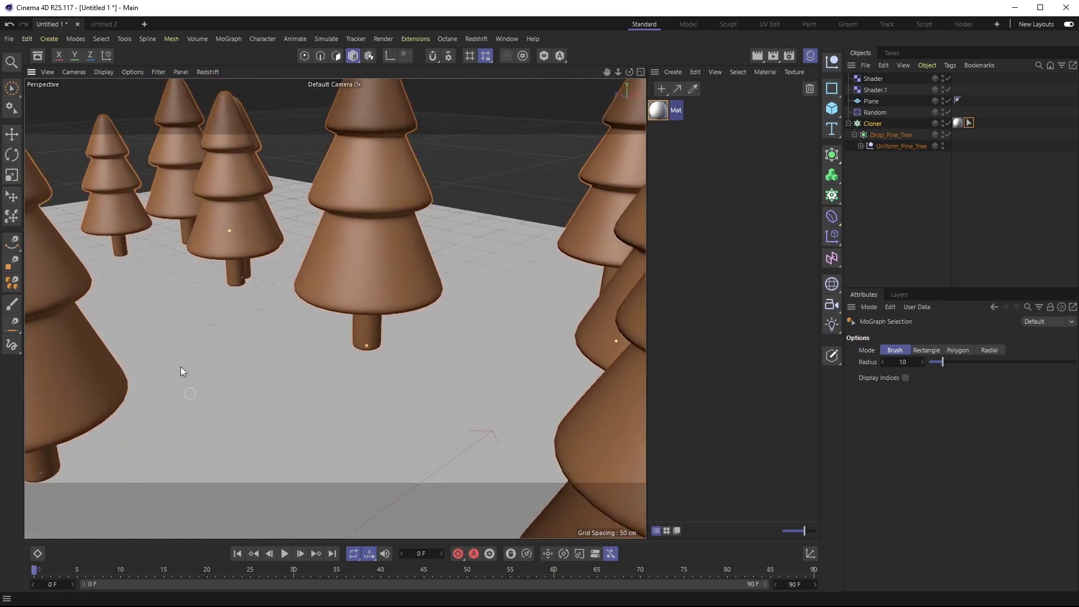
pyautogui.keyDown('alt'); pyautogui.moveTo(444, 388); pyautogui.dragTo(588, 281); pyautogui.keyUp('alt')
pyautogui.keyDown('alt'); pyautogui.moveTo(480, 320); pyautogui.dragTo(436, 302); pyautogui.keyUp('alt')
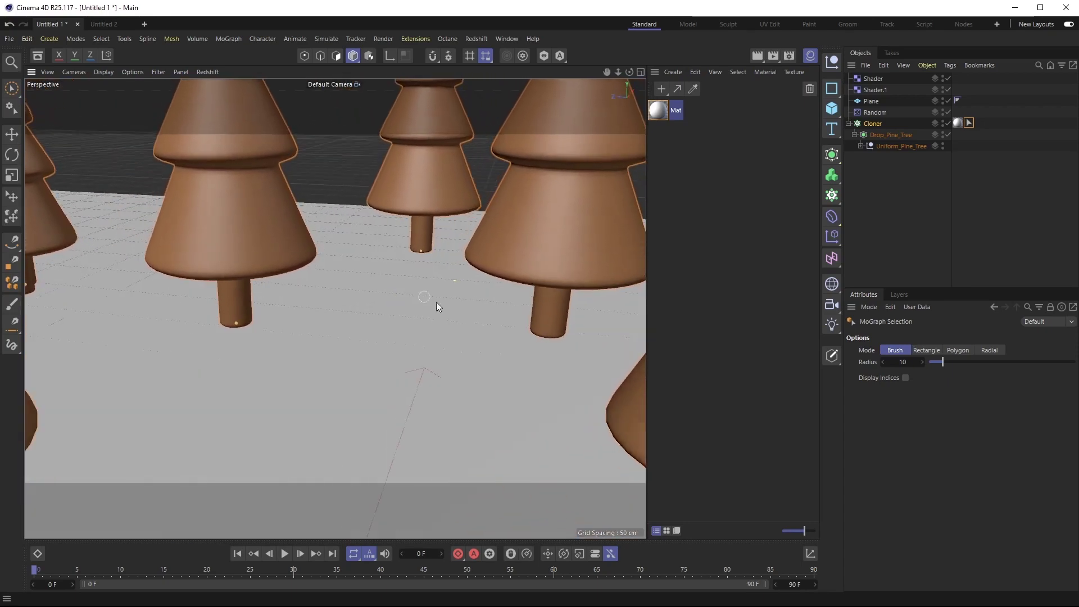
pyautogui.keyDown('alt'); pyautogui.moveTo(324, 304); pyautogui.dragTo(241, 322); pyautogui.keyUp('alt')
pyautogui.scroll(-8, 130, 316)
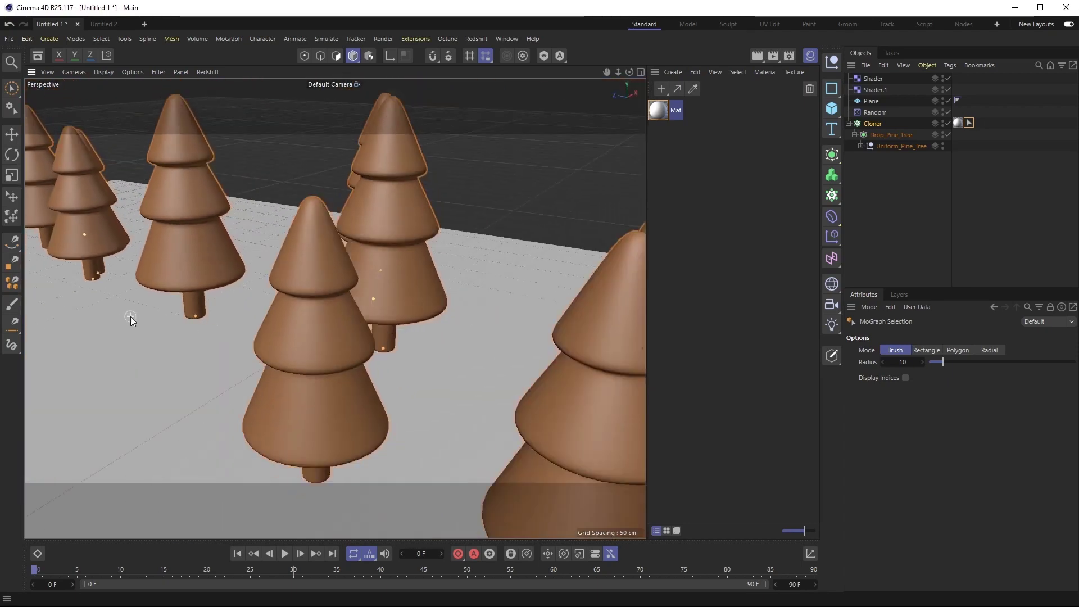
pyautogui.keyDown('alt'); pyautogui.moveTo(130, 315); pyautogui.dragTo(130, 342); pyautogui.keyUp('alt')
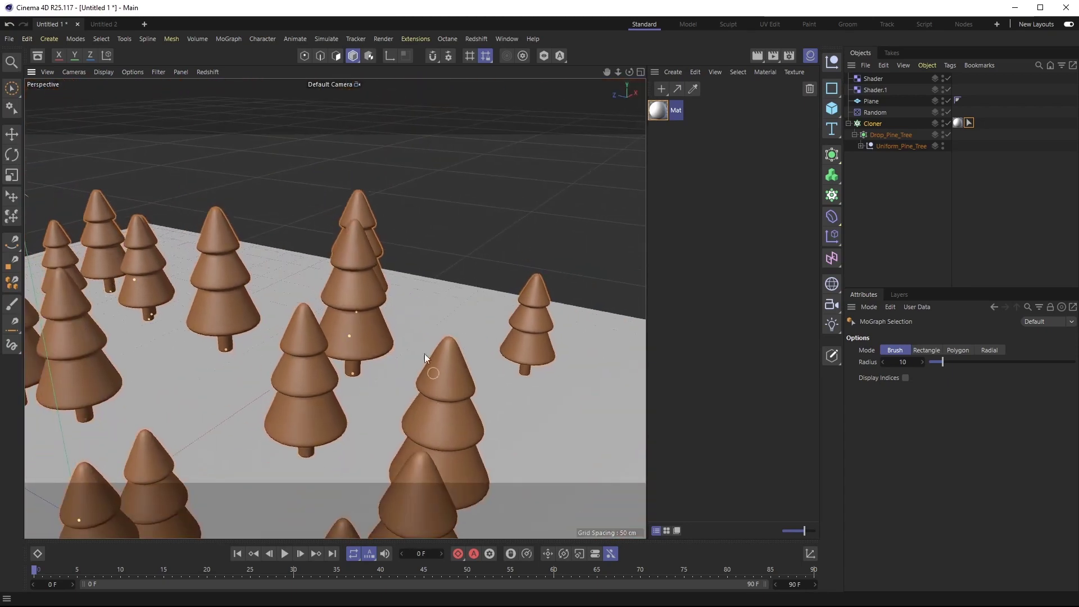
pyautogui.click(968, 123)
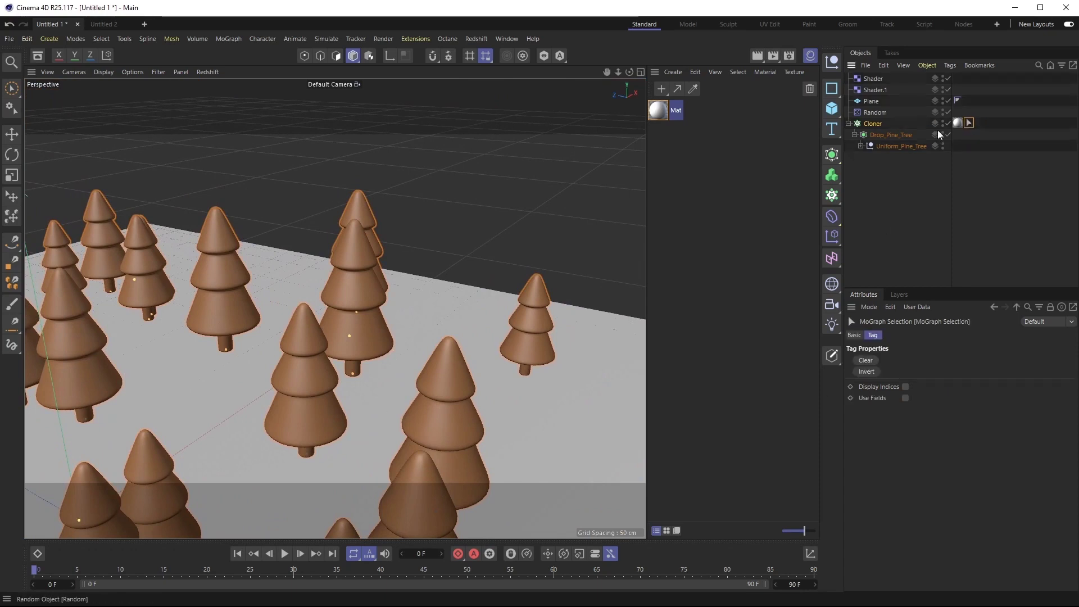
# - Limit Shader.1 to the MoGraph Selection tag so only the back cluster stays brown
pyautogui.click(889, 90)
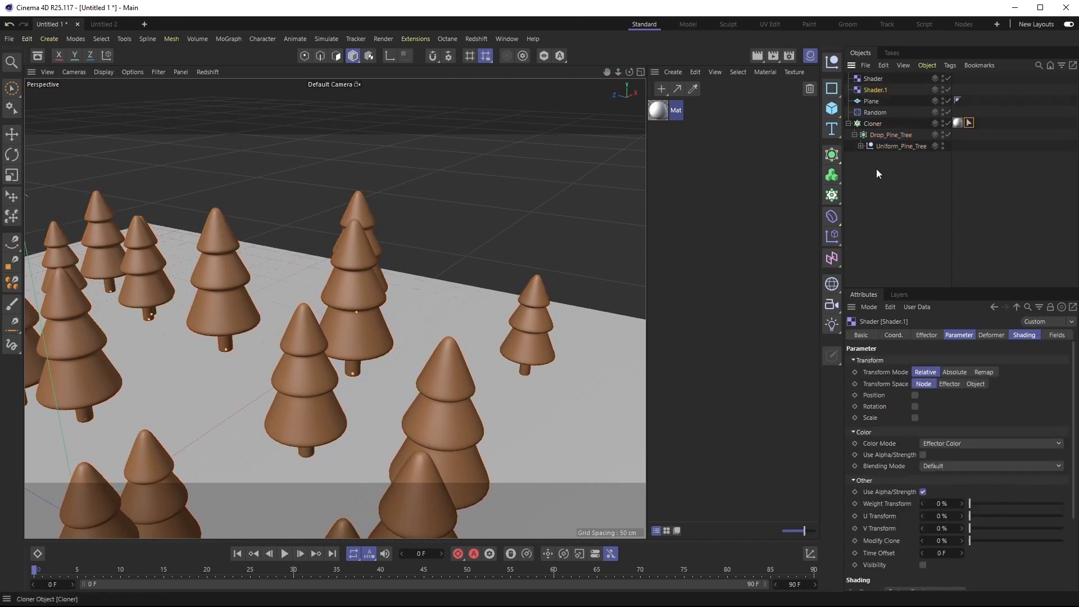
pyautogui.click(925, 336)
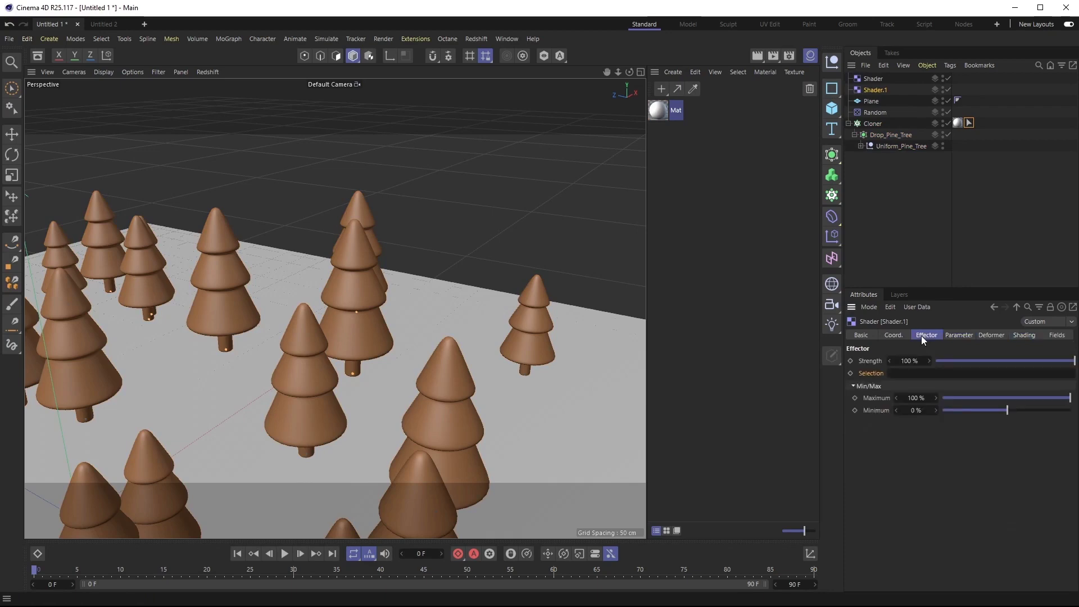
pyautogui.moveTo(968, 123); pyautogui.dragTo(926, 376)
pyautogui.scroll(-8, 352, 345)
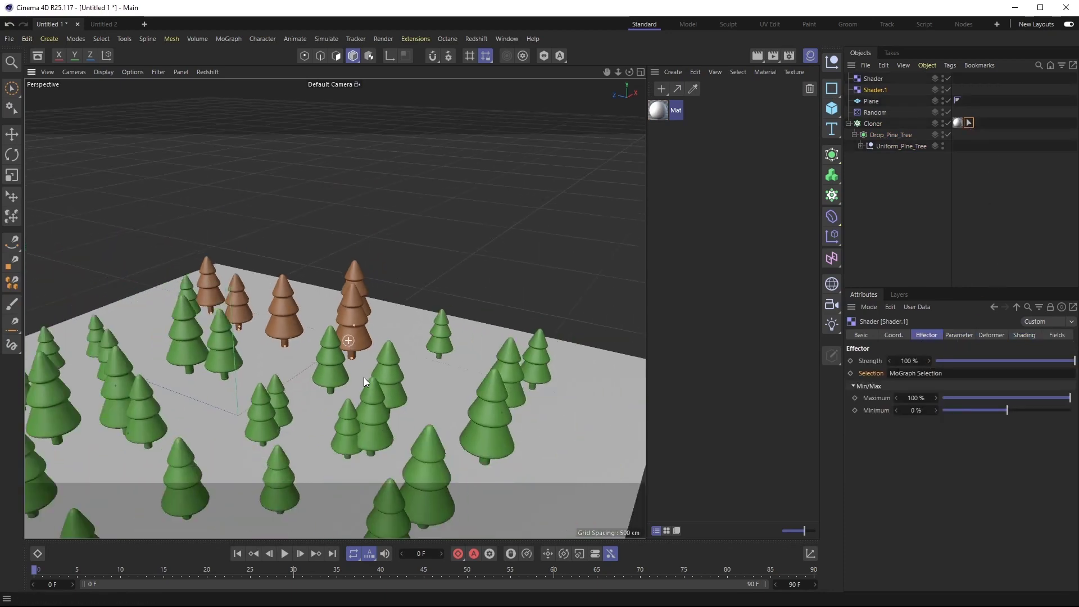
pyautogui.keyDown('alt'); pyautogui.moveTo(294, 429); pyautogui.dragTo(504, 312); pyautogui.keyUp('alt')
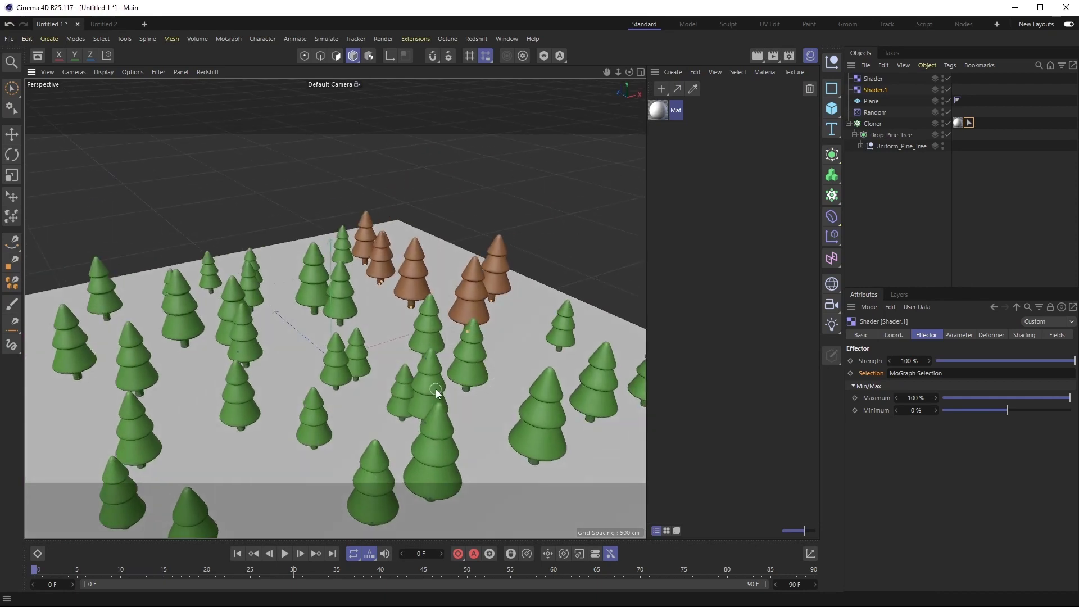
pyautogui.keyDown('alt'); pyautogui.moveTo(389, 365); pyautogui.dragTo(508, 241); pyautogui.keyUp('alt')
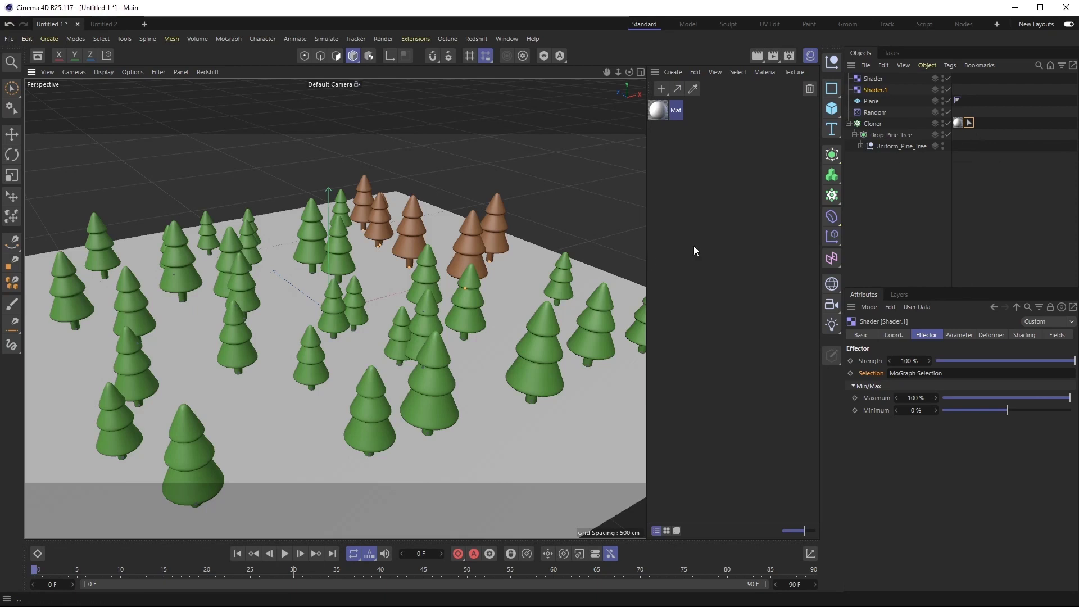
pyautogui.scroll(-5, 409, 330)
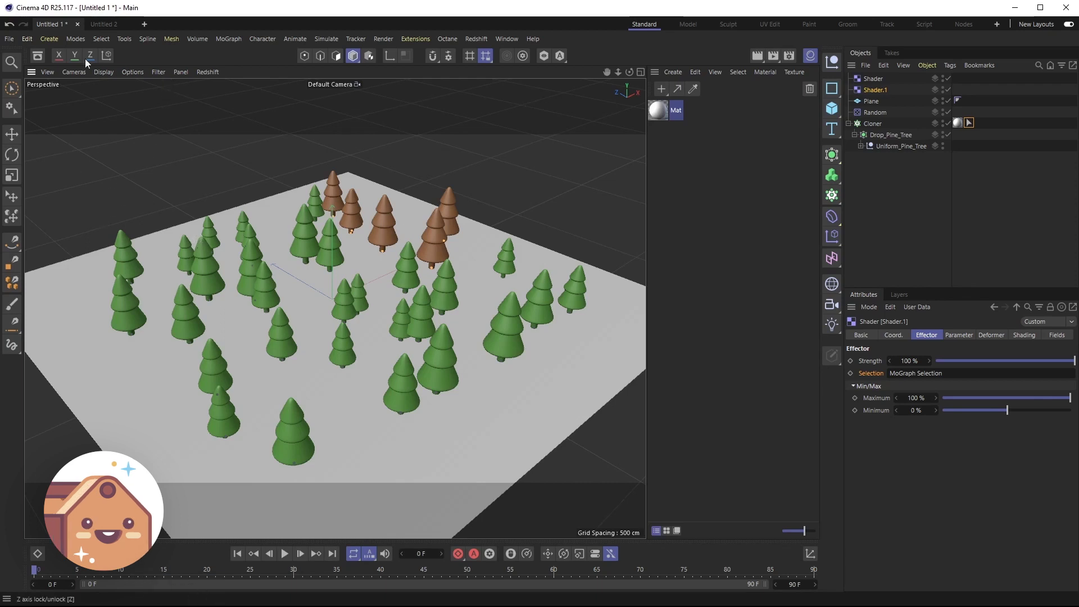
pyautogui.click(38, 56)
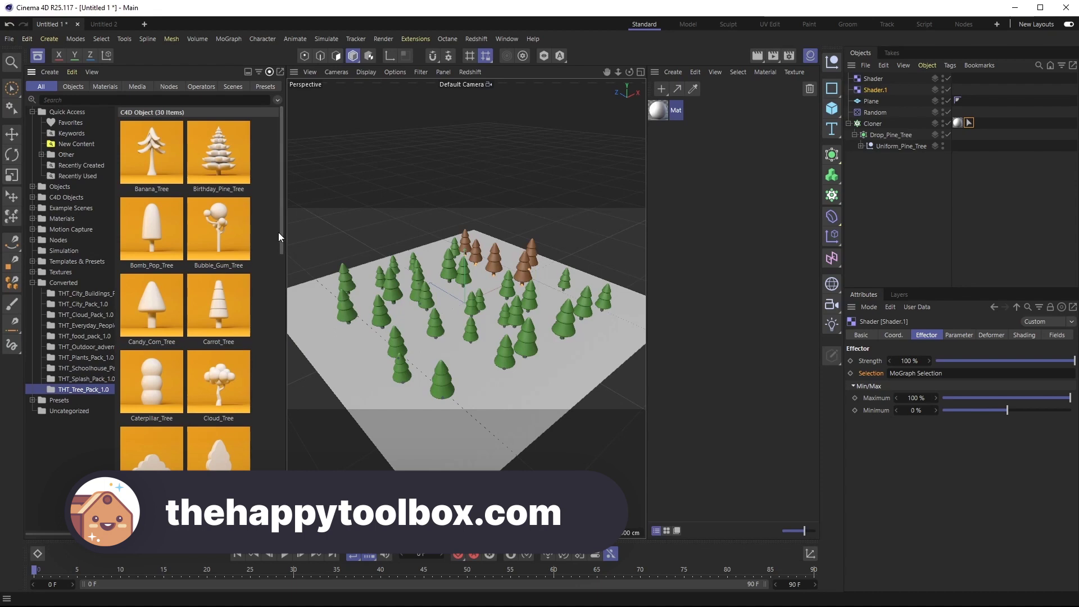
# - Scroll through the THT_Tree_Pack_1.0 tree models in the Asset Browser
pyautogui.scroll(-5, 280, 241)
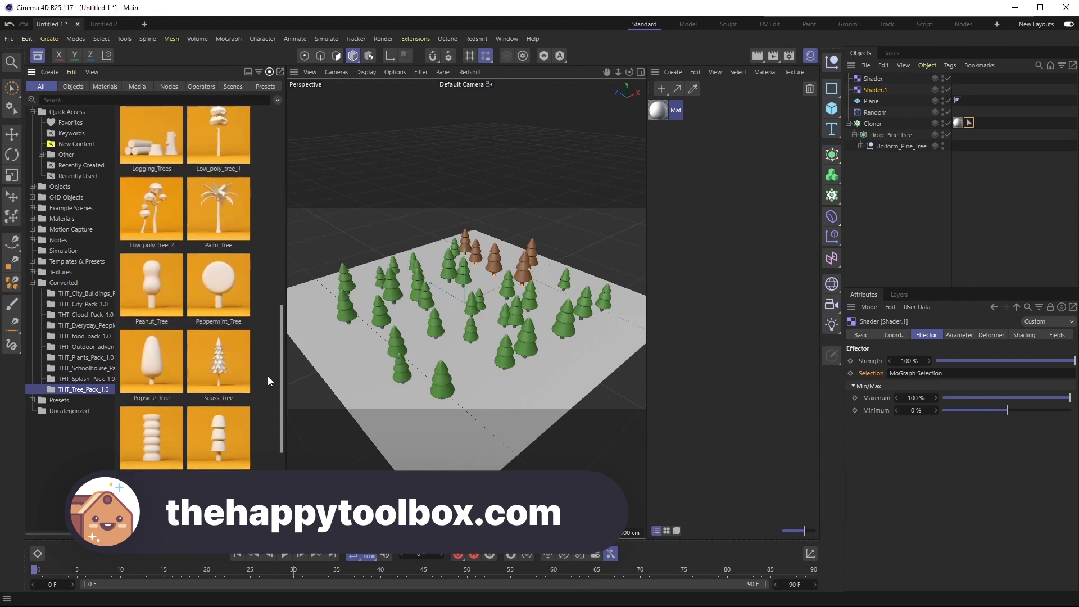
pyautogui.scroll(5, 277, 269)
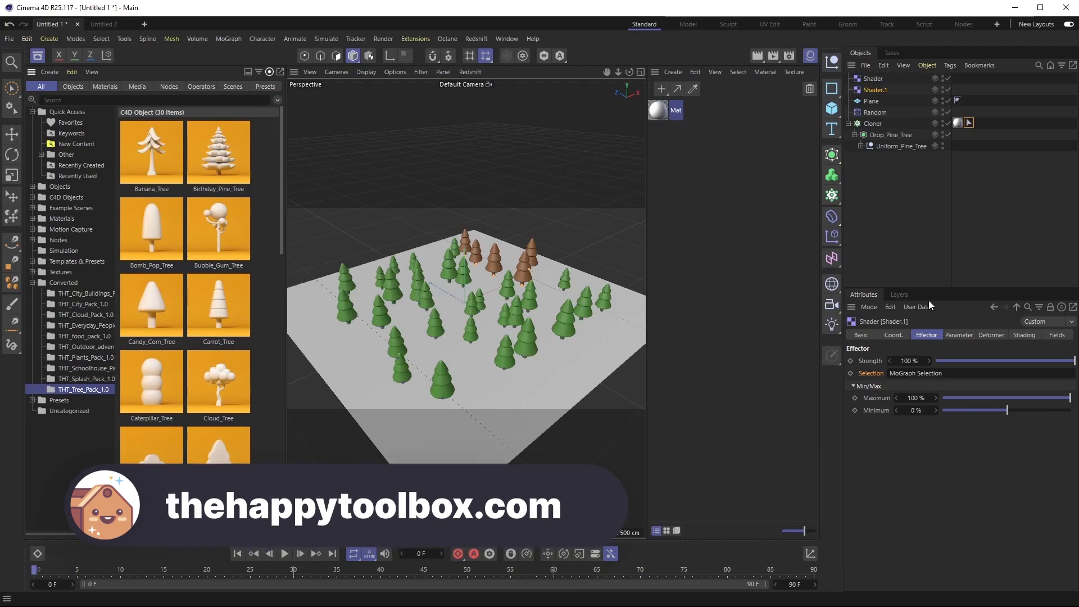